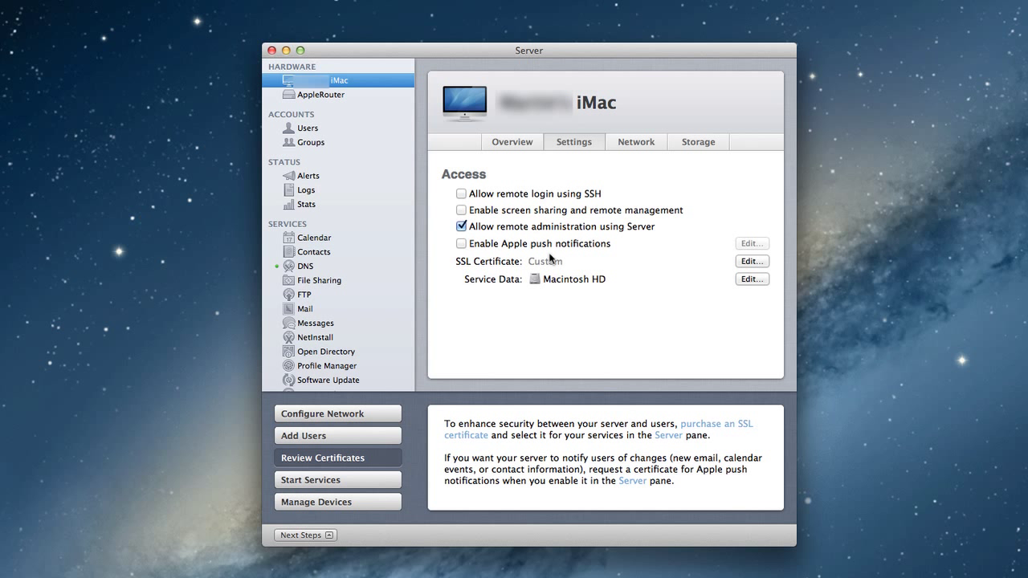
Step: Enable Apple push notifications in the iMac's Settings pane
left_click(461, 244)
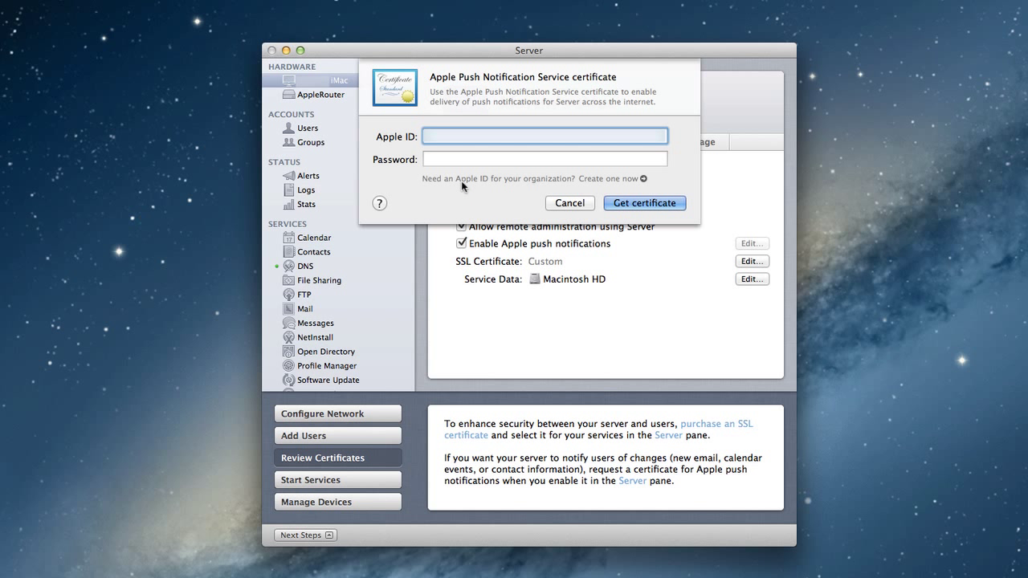
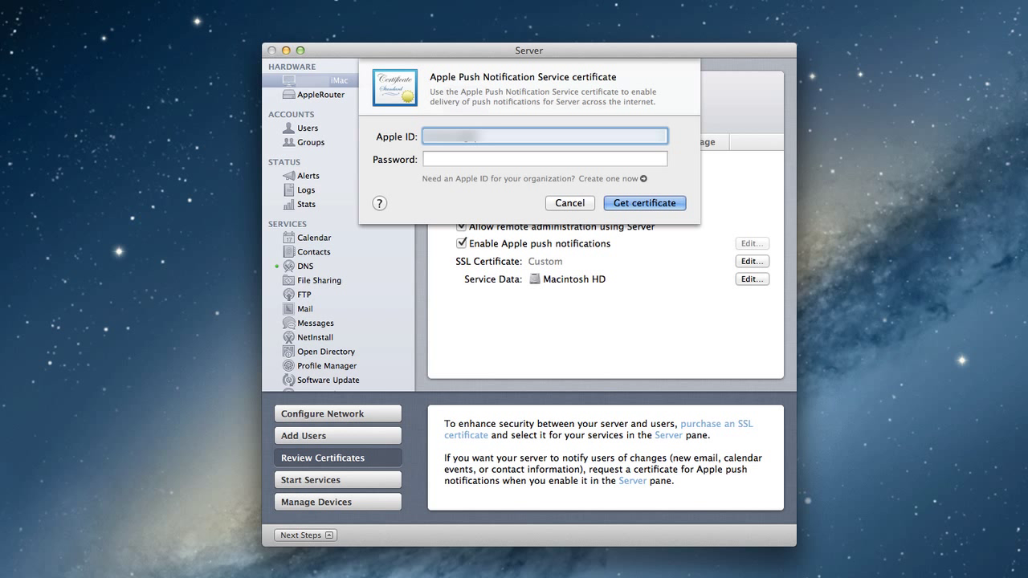
Step: Fill in the Apple ID e-mail and password for the push certificate, then open the Apple ID web page
key("Tab")
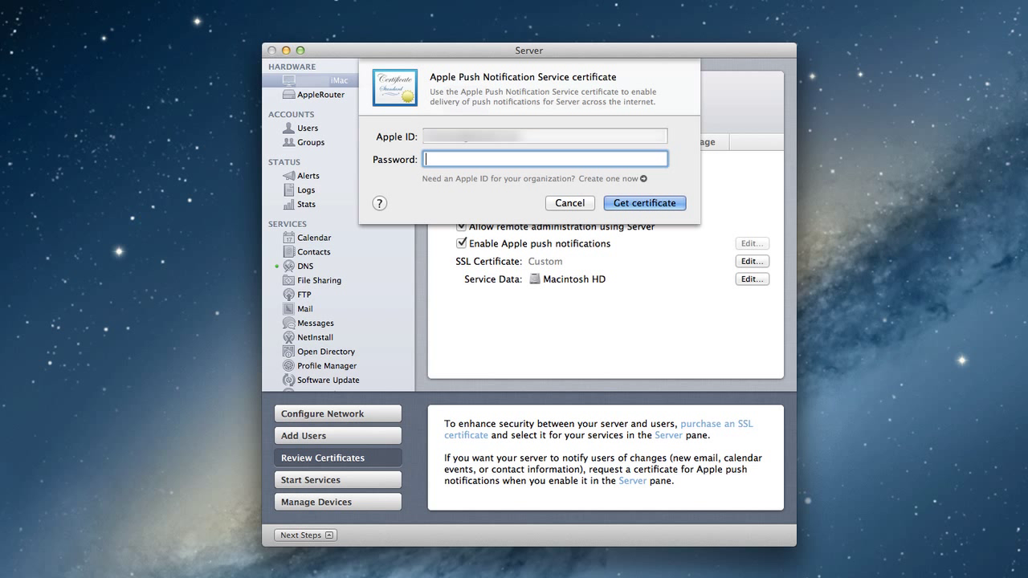
type("••••••••")
left_click(644, 180)
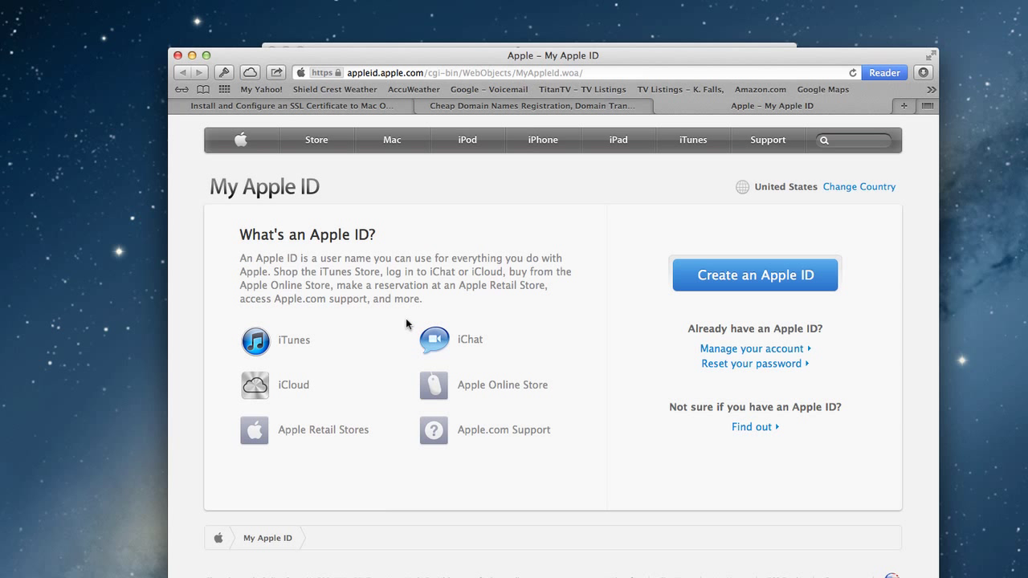
Step: Scroll through Safari's Create an Apple ID form and close the tab
left_click(734, 277)
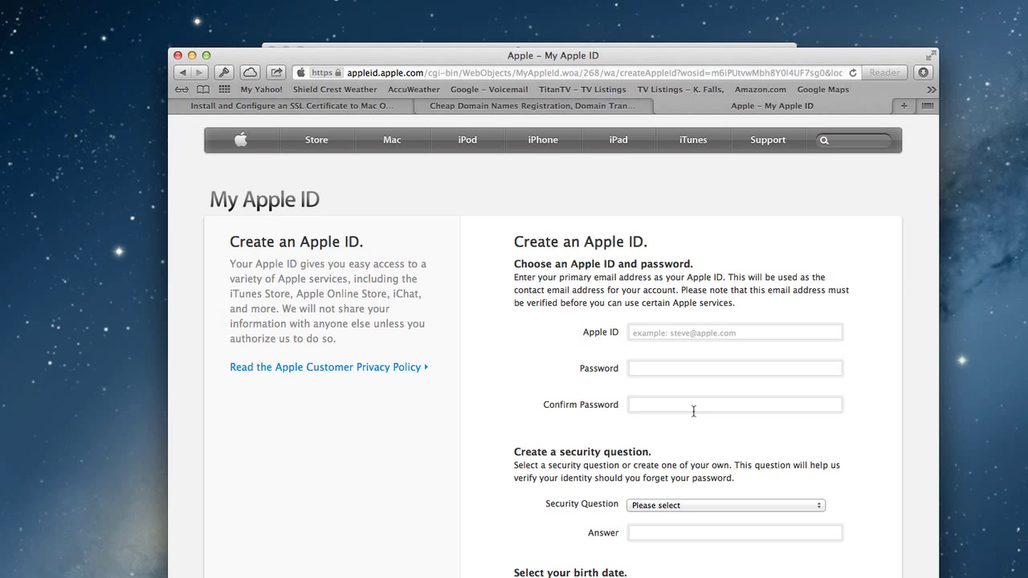
scroll(700, 419, "down", 5)
scroll(699, 419, "down", 3)
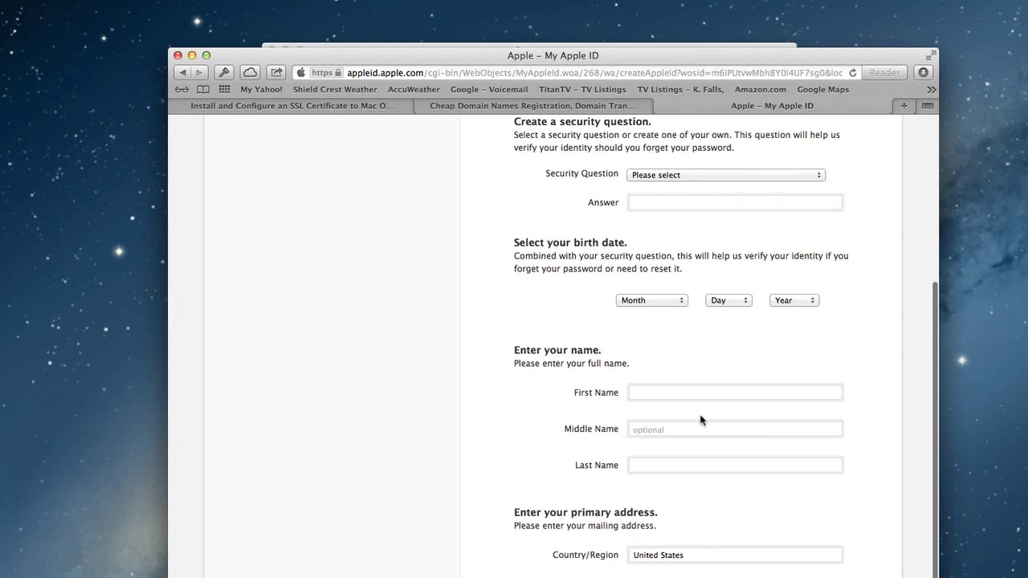
scroll(700, 417, "down", 5)
scroll(700, 419, "down", 1)
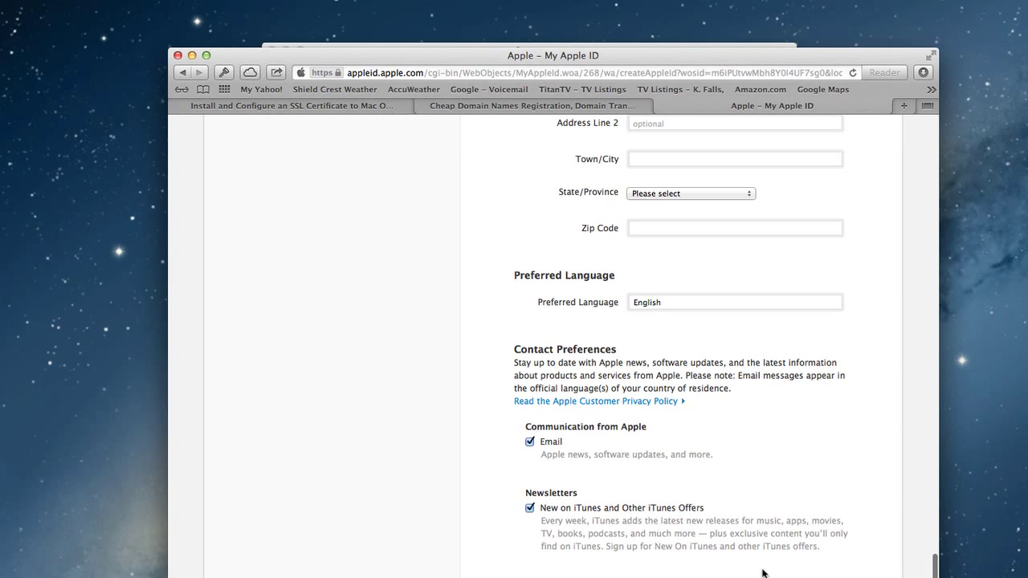
scroll(761, 556, "up", 10)
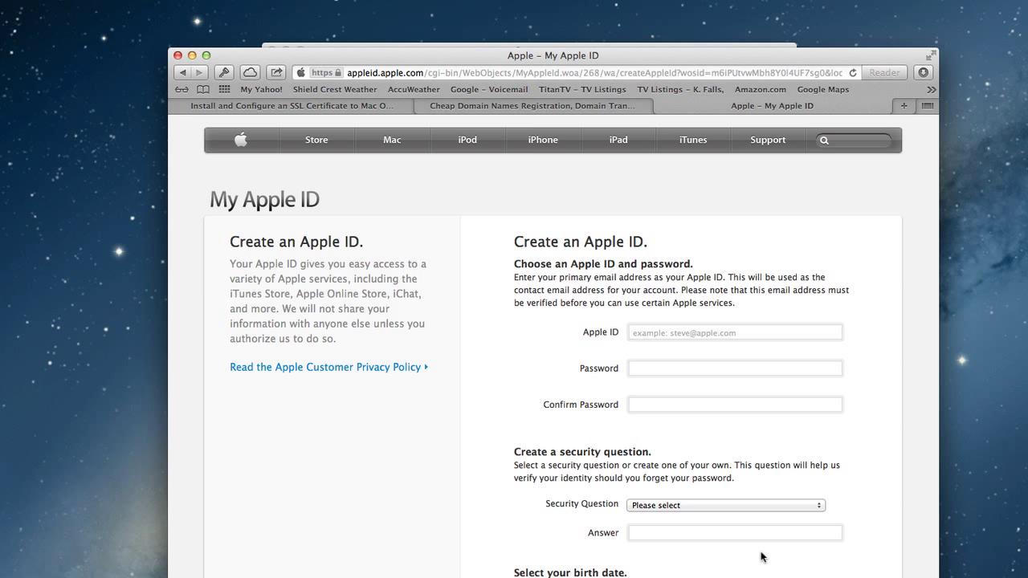
left_click(662, 107)
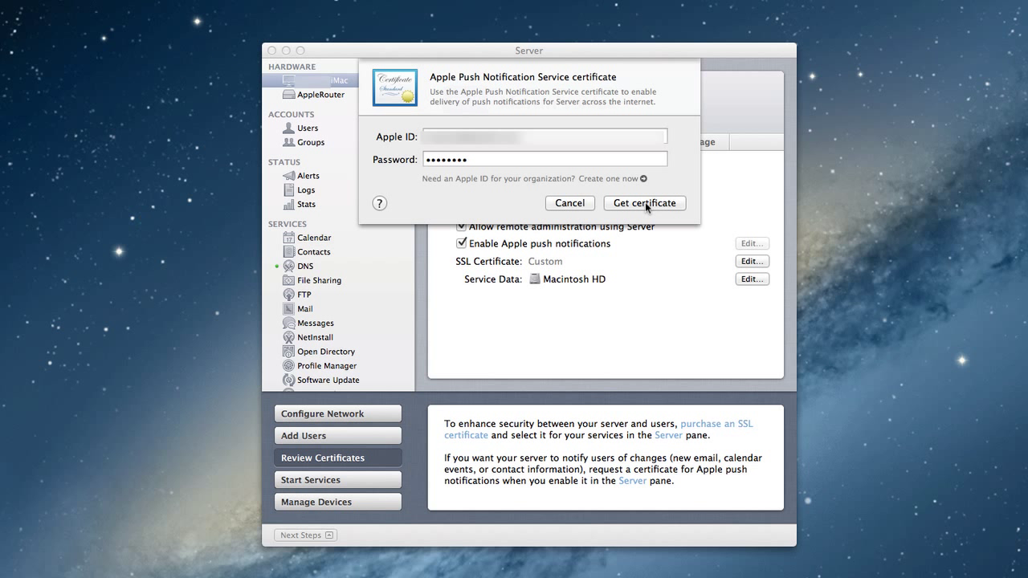
Step: Get the Apple push certificate, valid until August 13, 2013, and close the dialog
left_click(645, 203)
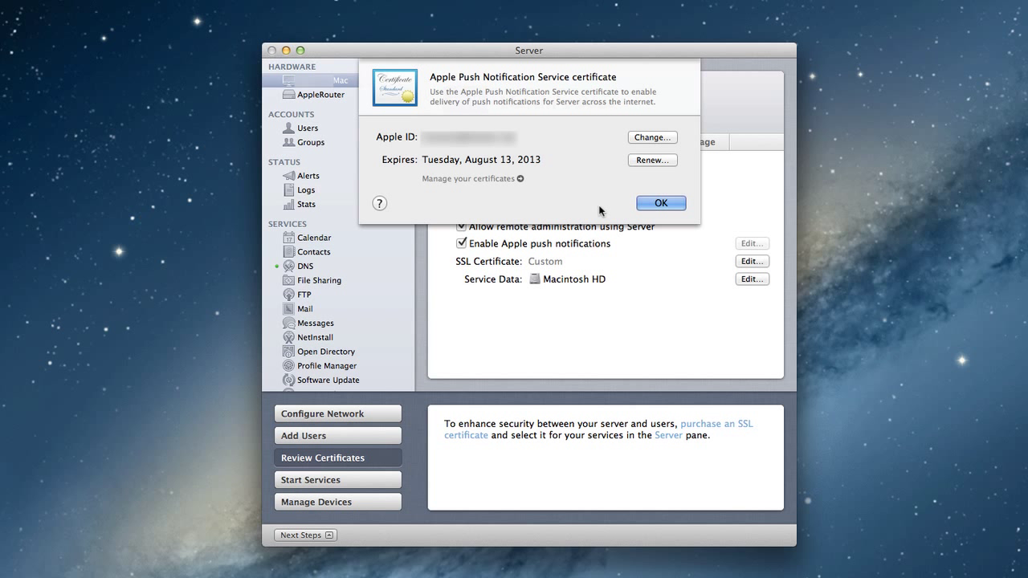
left_click(657, 203)
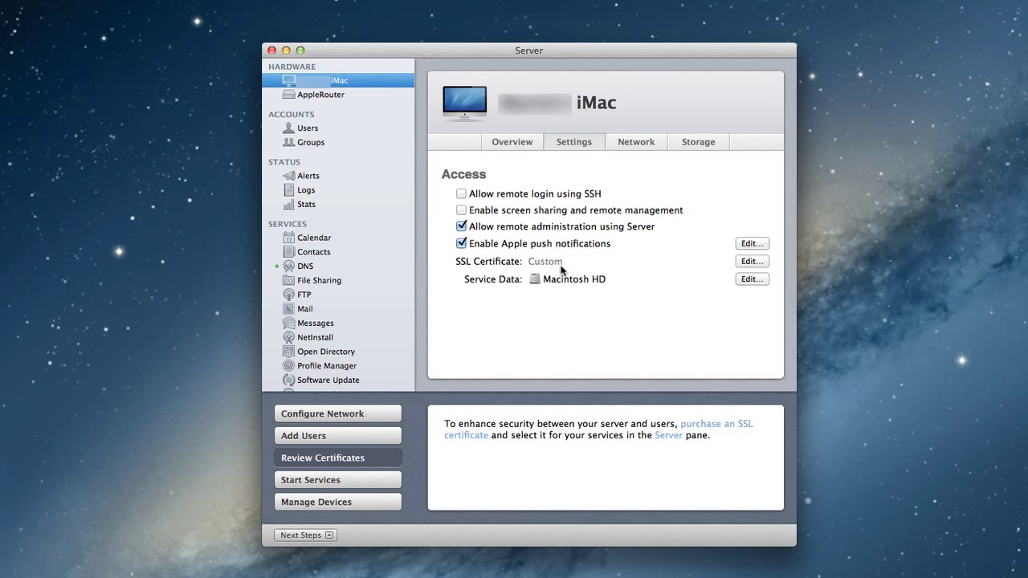
Step: Open the services' SSL certificate settings and view the certificate choices for Mail (IMAP and POP)
left_click(751, 262)
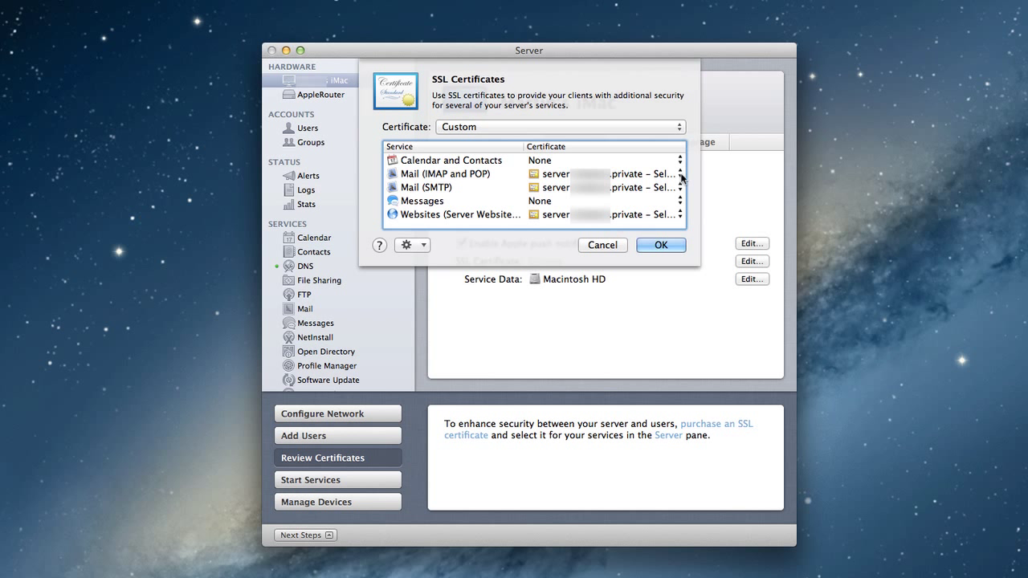
left_click(682, 174)
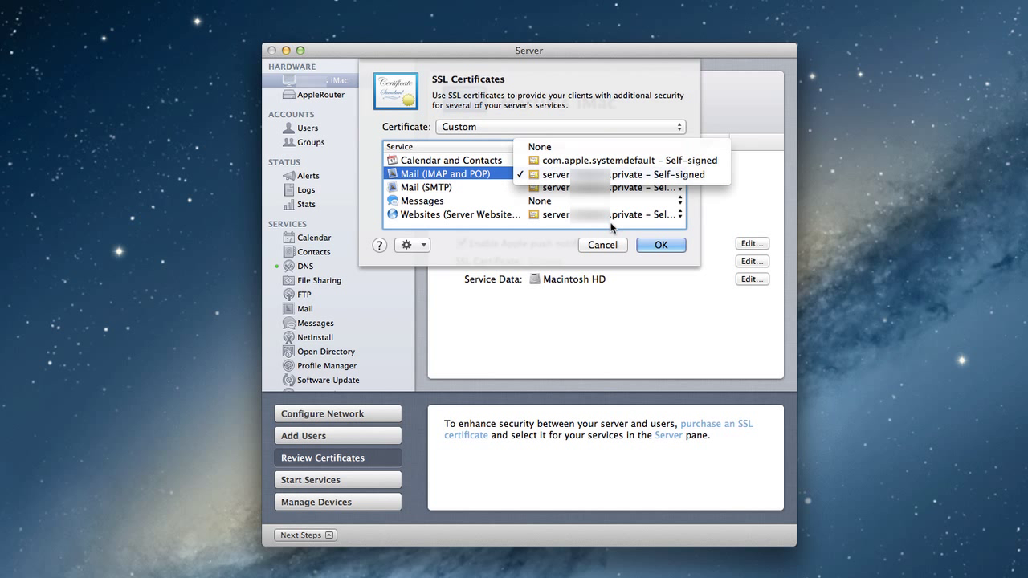
left_click(617, 176)
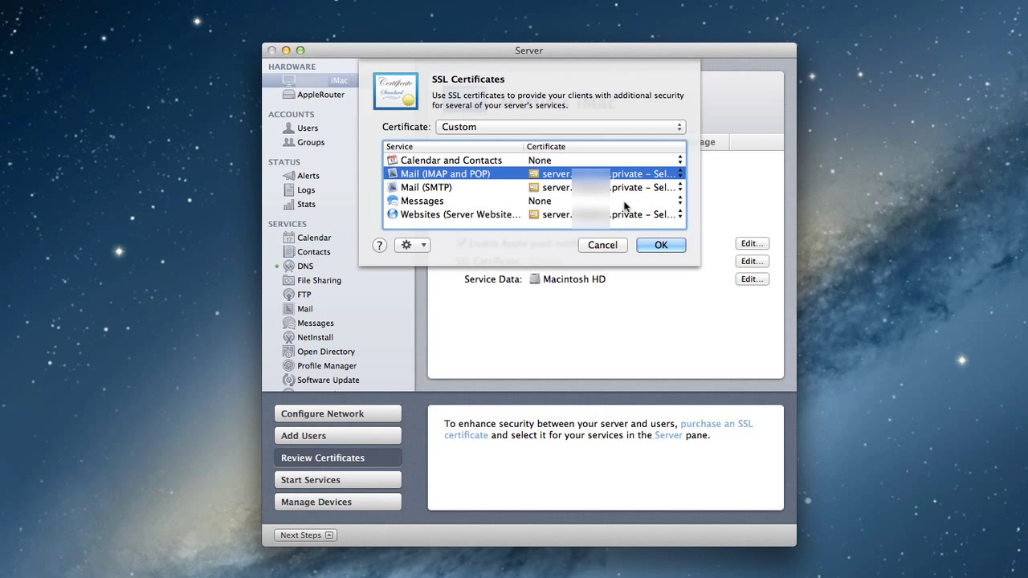
left_click(411, 245)
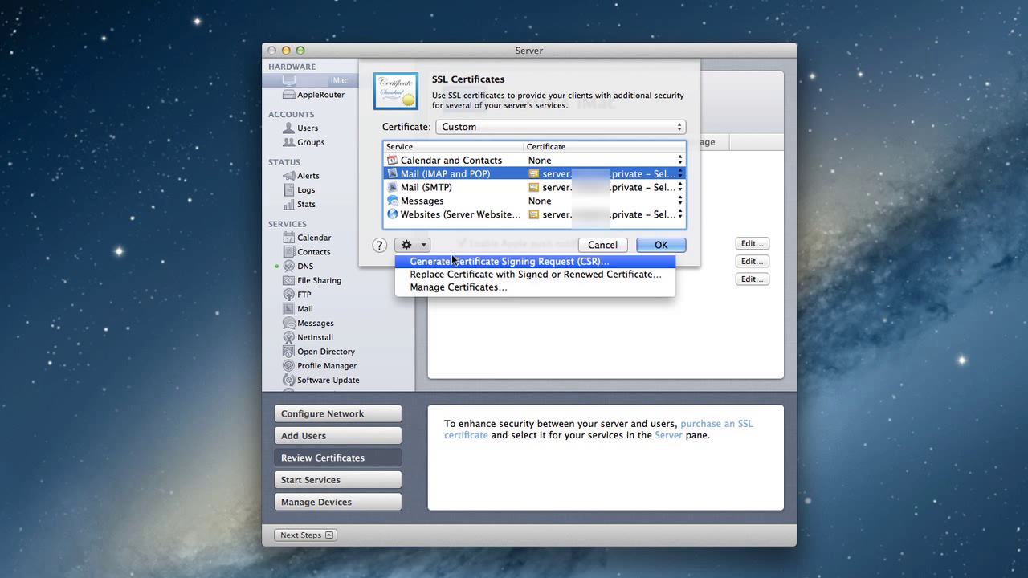
left_click(462, 241)
left_click(679, 128)
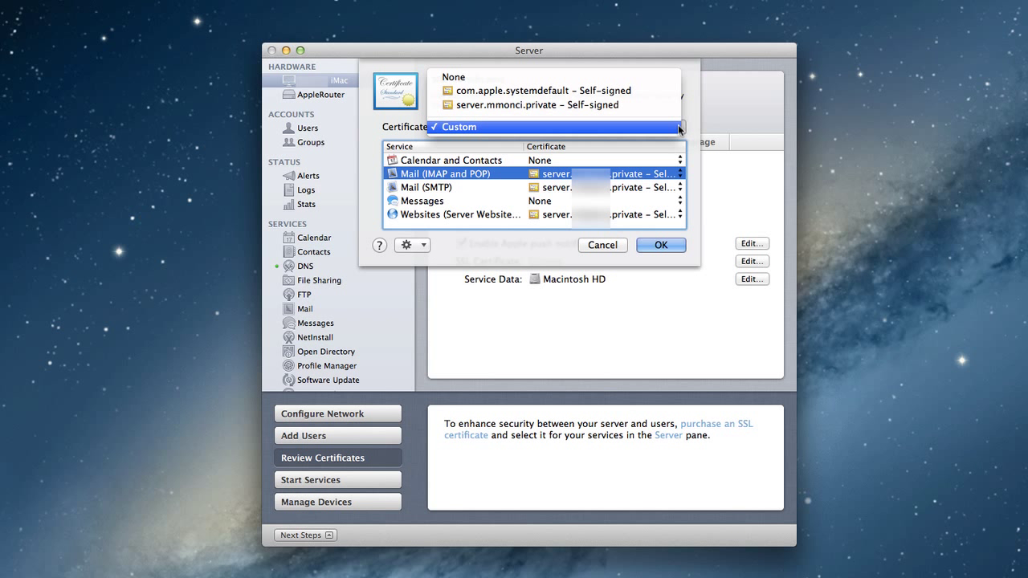
left_click(680, 127)
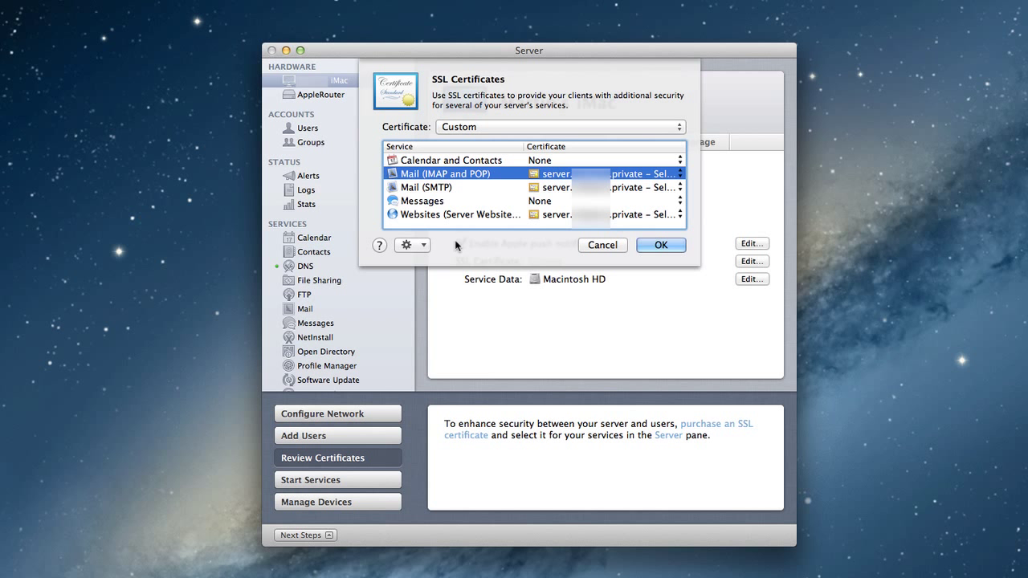
left_click(429, 245)
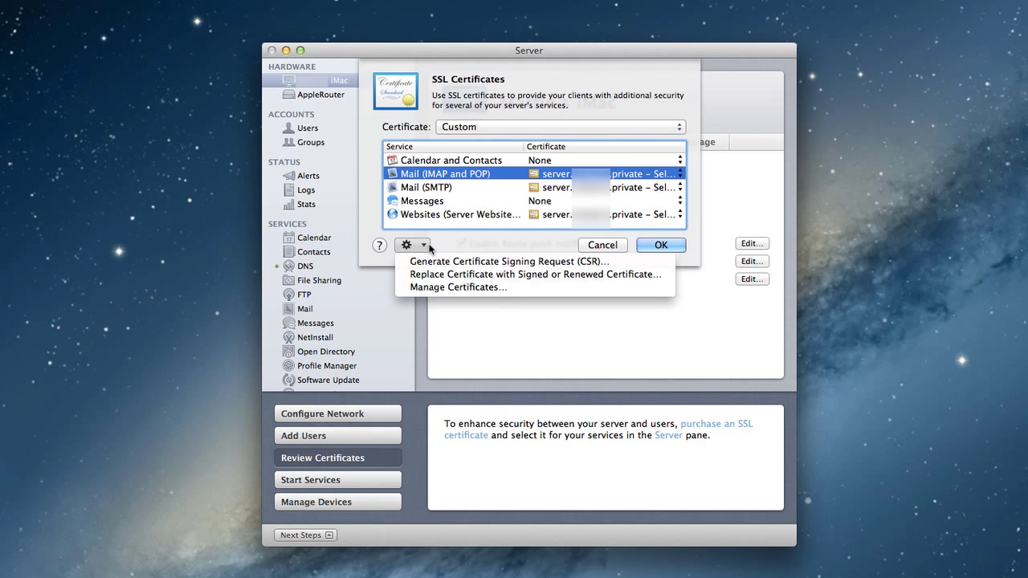
left_click(443, 286)
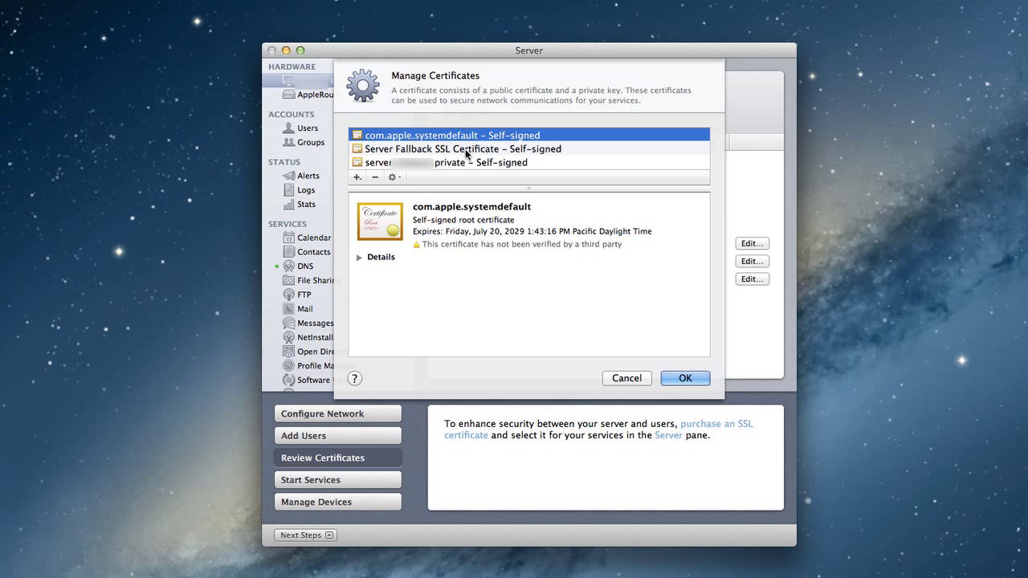
Step: Inspect the Server Fallback and self-signed certificates, then start a new certificate identity
left_click(468, 154)
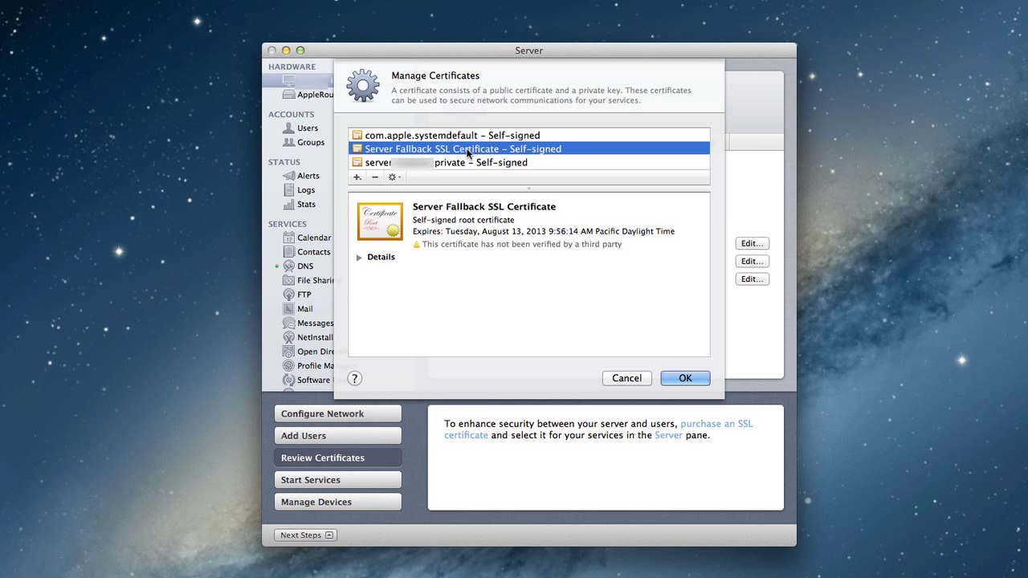
left_click(461, 164)
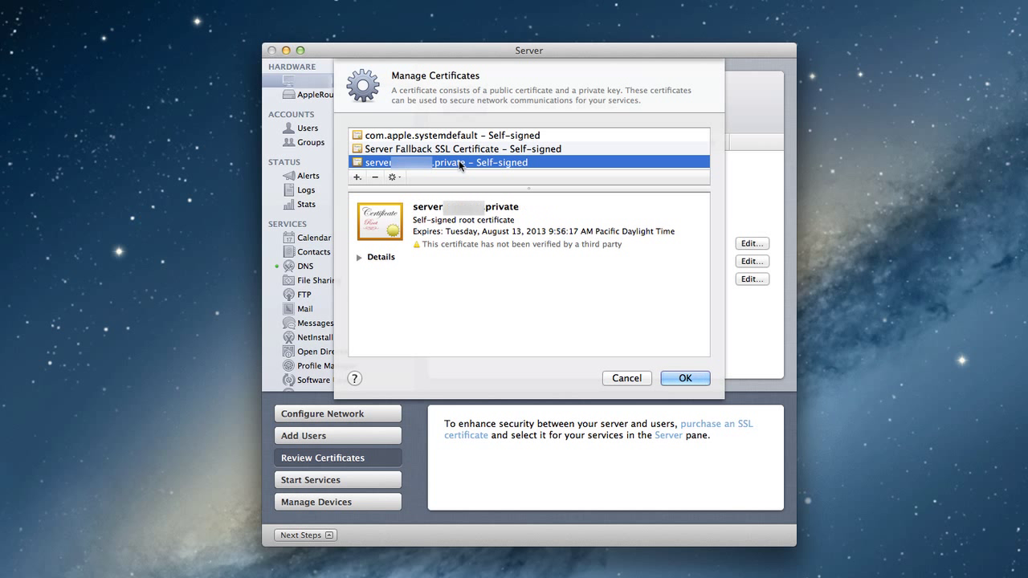
left_click(400, 176)
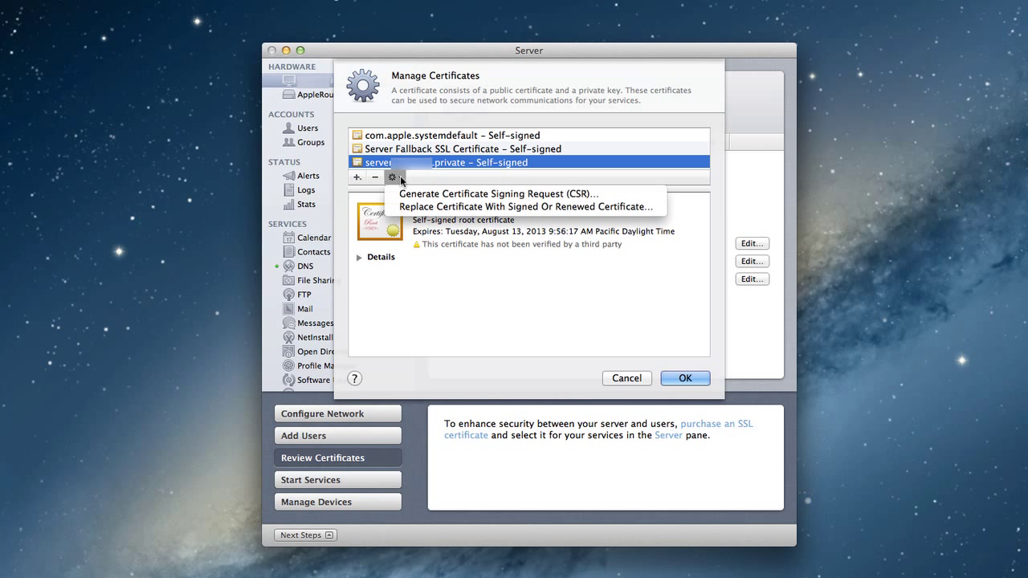
left_click(440, 175)
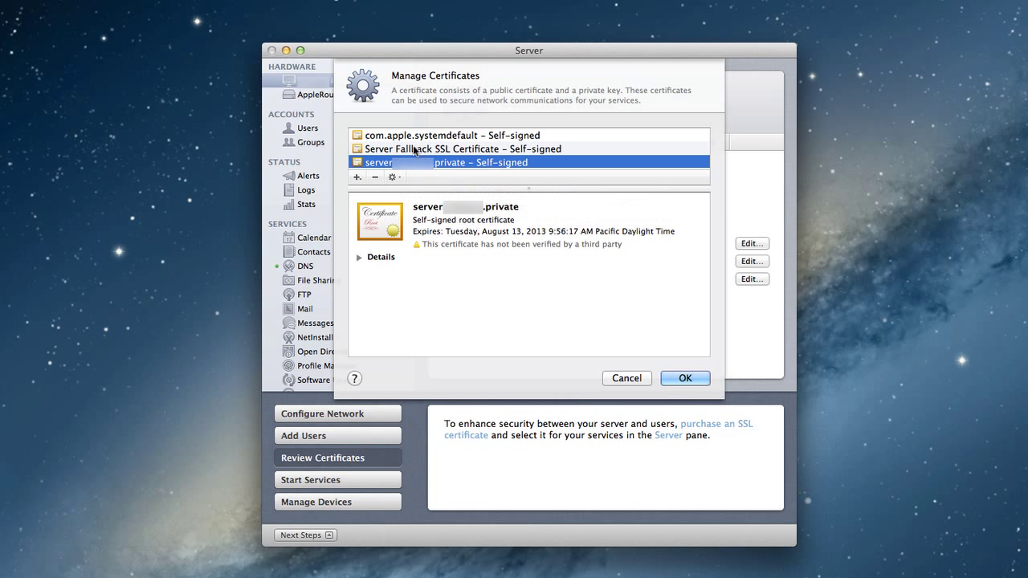
left_click(358, 176)
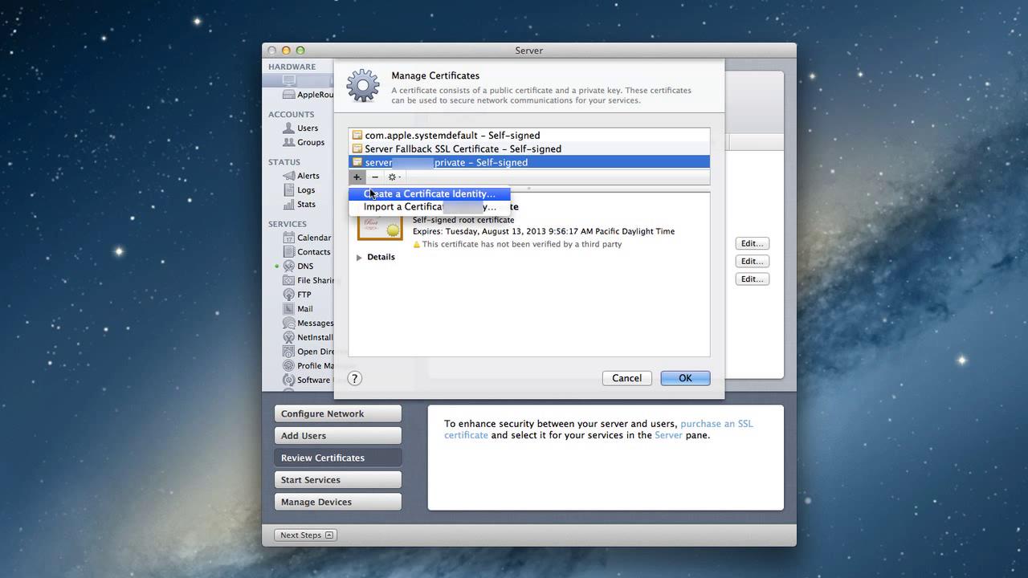
left_click(371, 193)
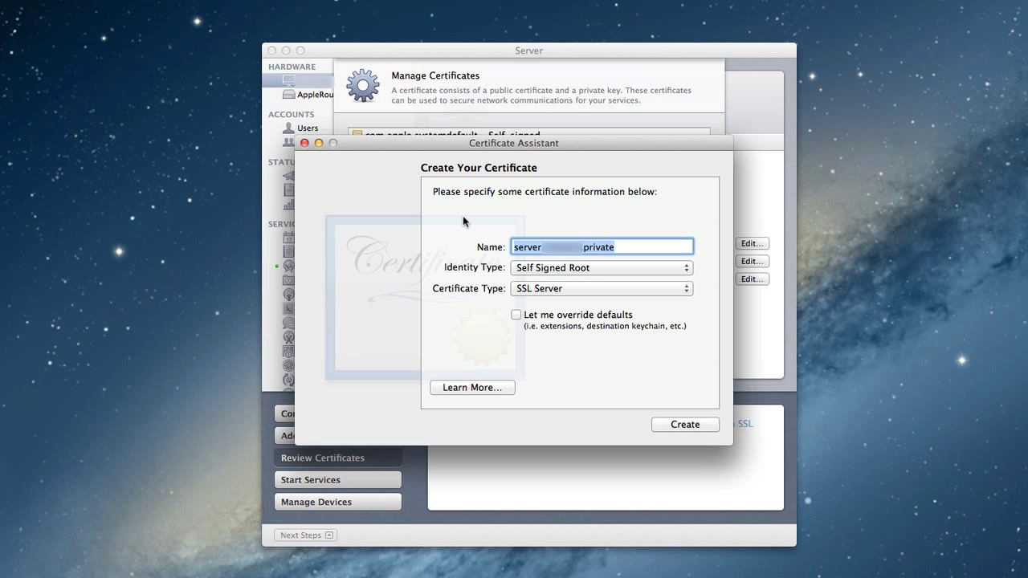
Step: Replace the middle word of the certificate name with 'local'
left_click(546, 247)
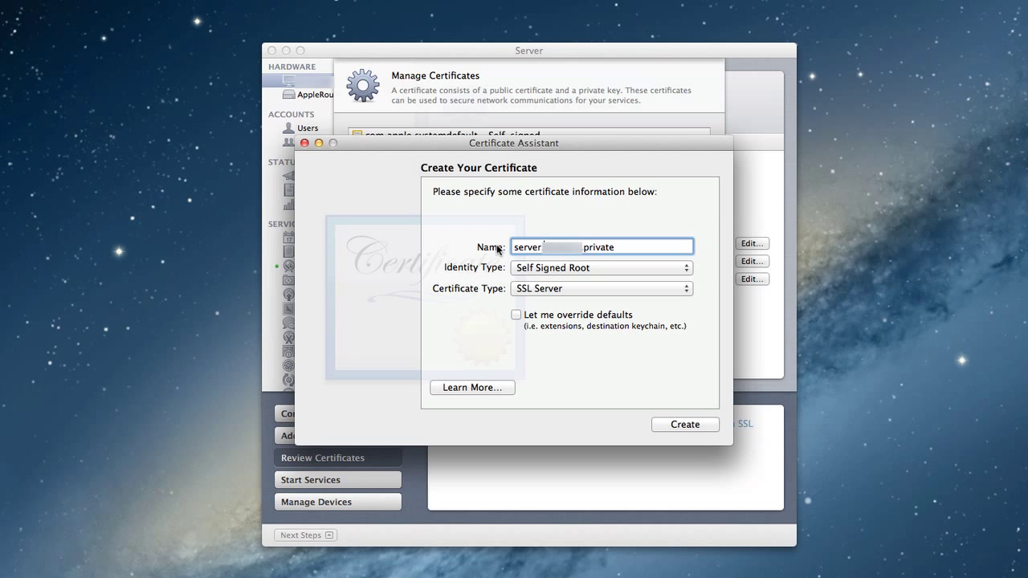
left_click_drag(545, 247, 576, 248)
type("local")
Step: Keep the Self Signed Root identity and SSL Server type, and read the certificate-options help
left_click(686, 274)
left_click(688, 288)
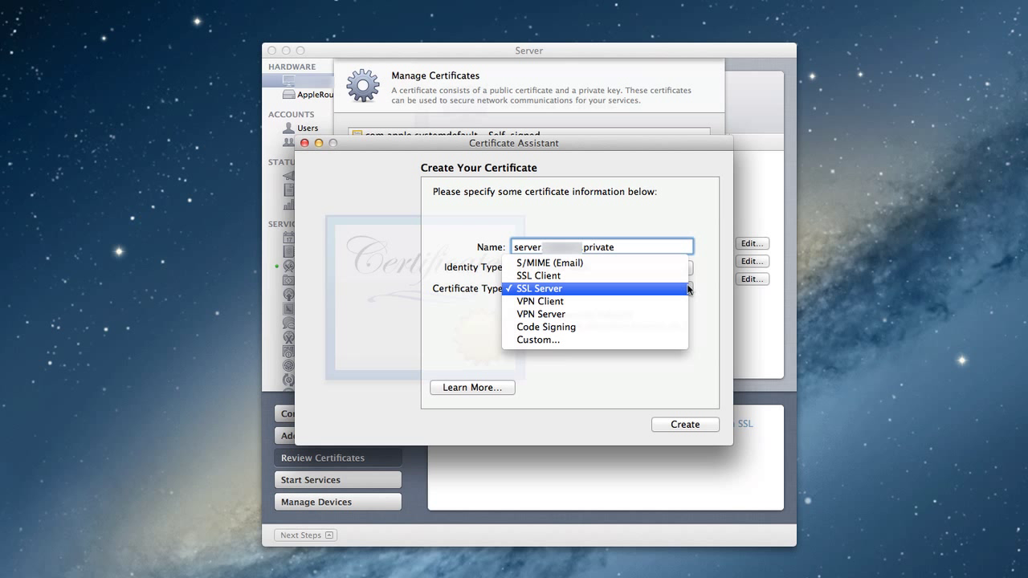
left_click(703, 286)
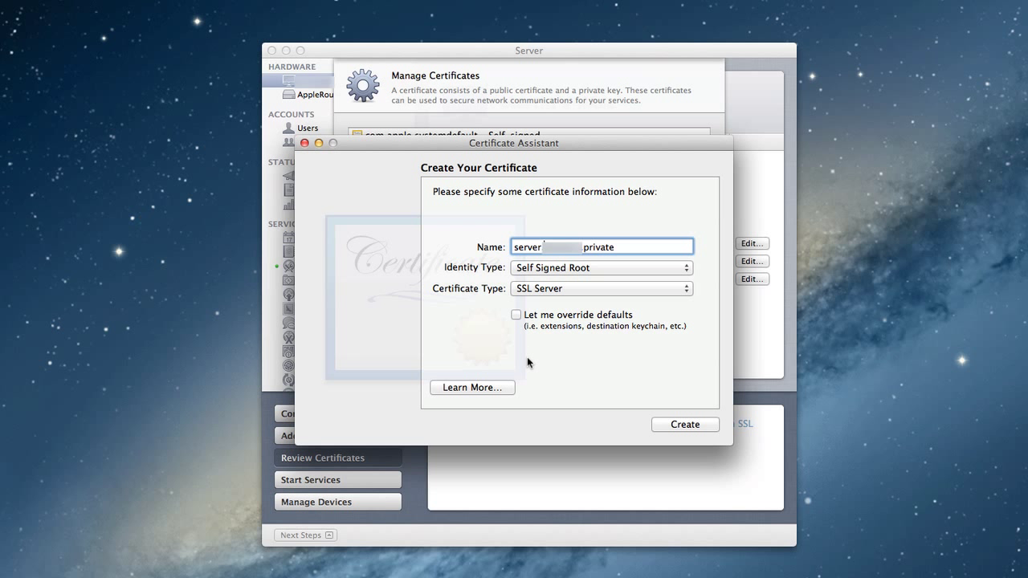
left_click(488, 387)
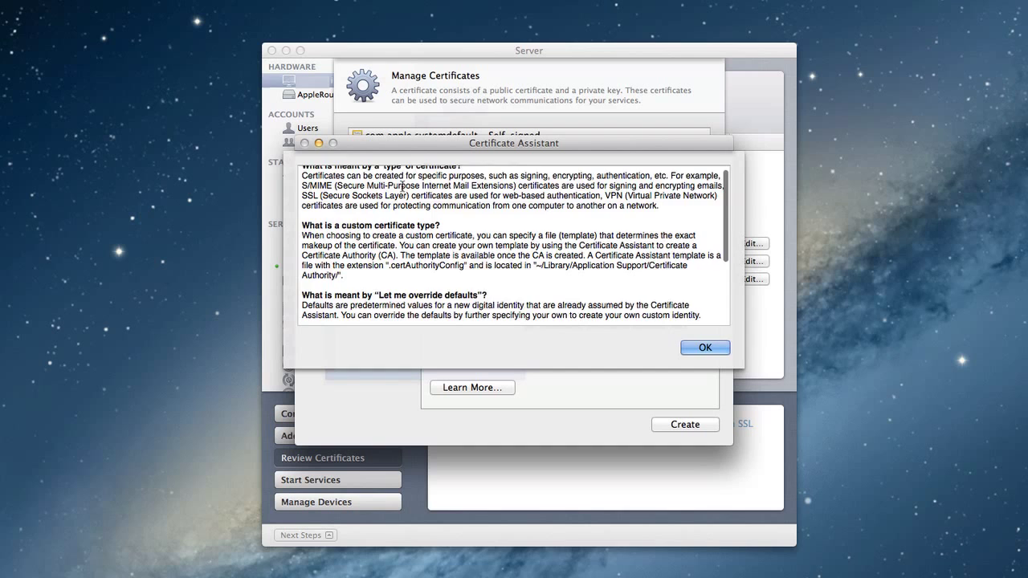
Step: Read through the help on certificate types and close it
scroll(398, 181, "down", 3)
scroll(403, 185, "down", 3)
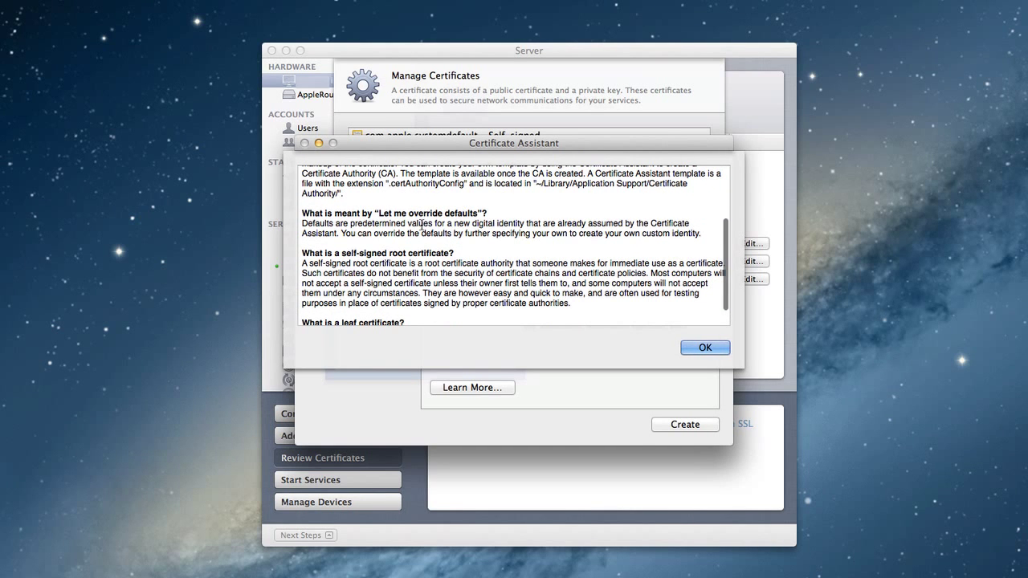
scroll(426, 221, "down", 2)
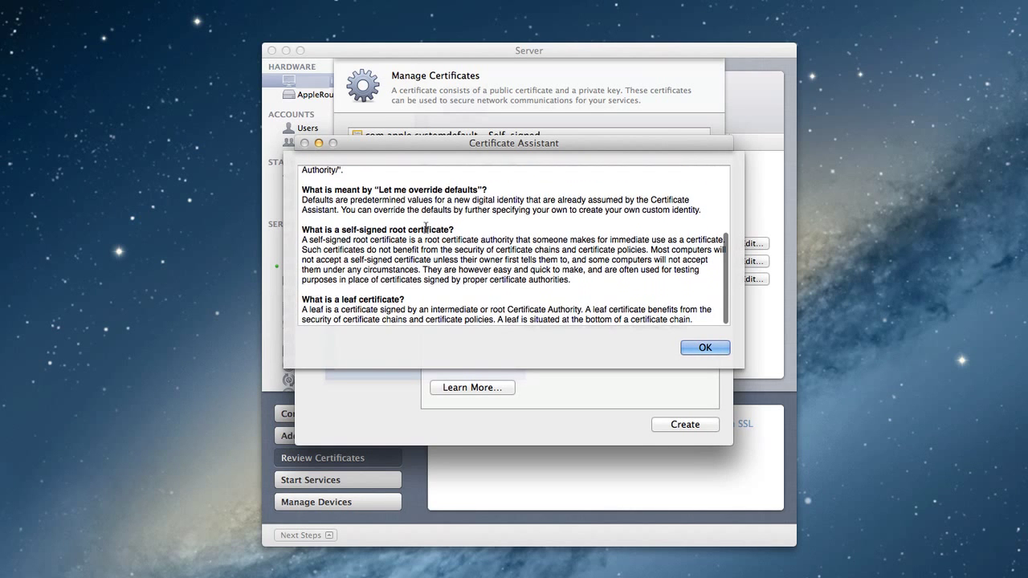
left_click(704, 348)
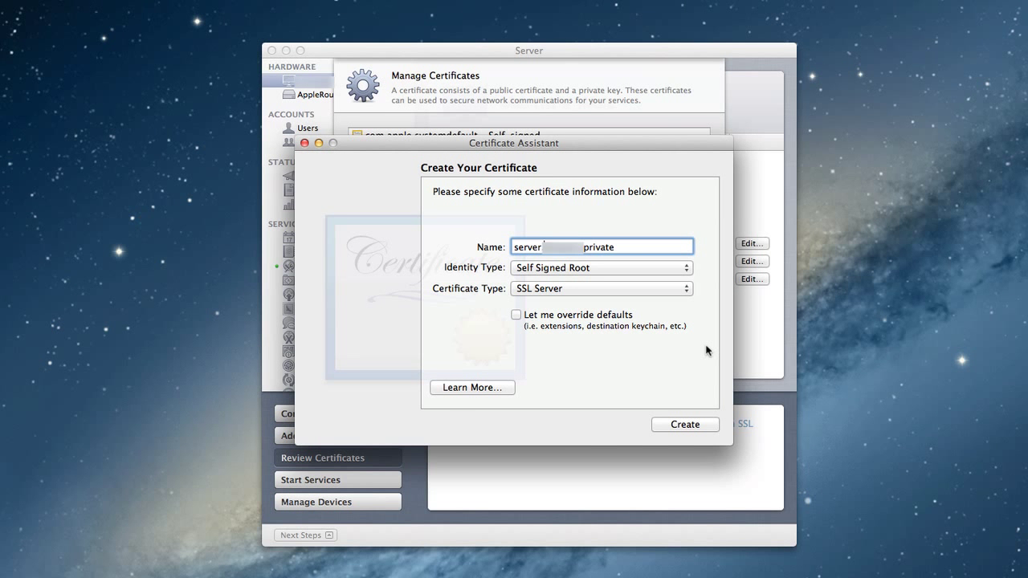
Step: Create the self-signed SSL Server certificate and always allow Server to export its key
left_click(678, 424)
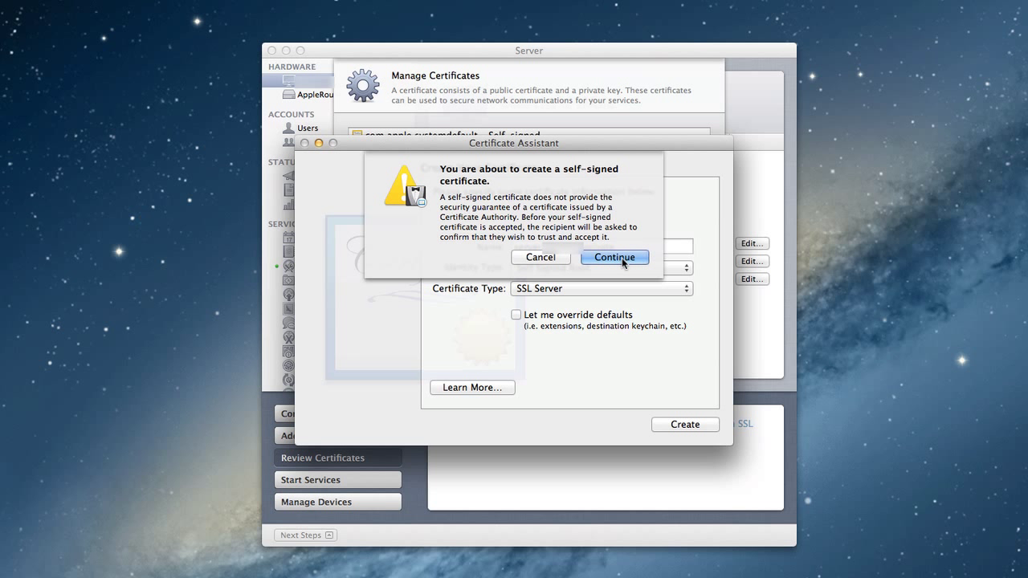
left_click(622, 258)
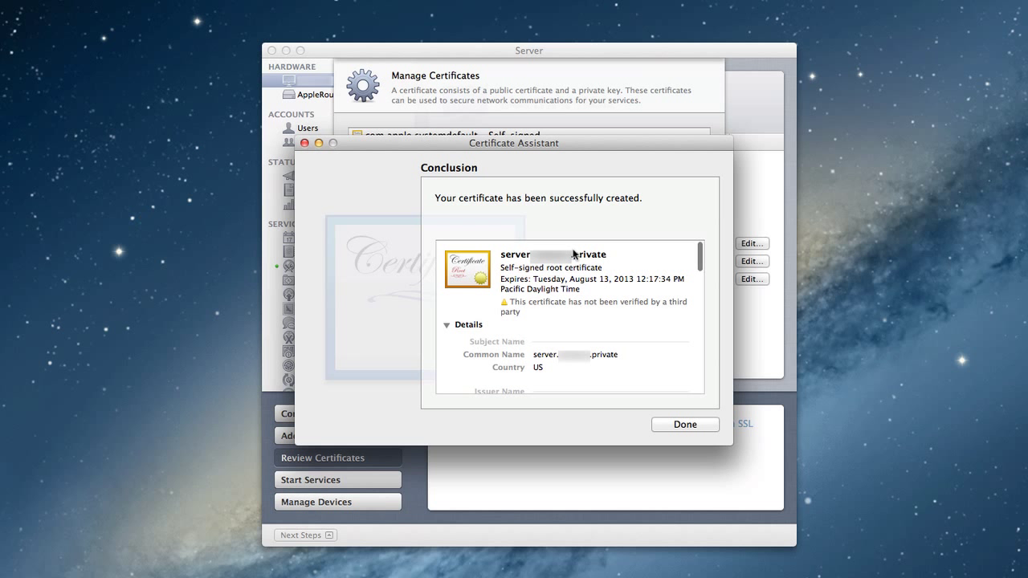
left_click(685, 425)
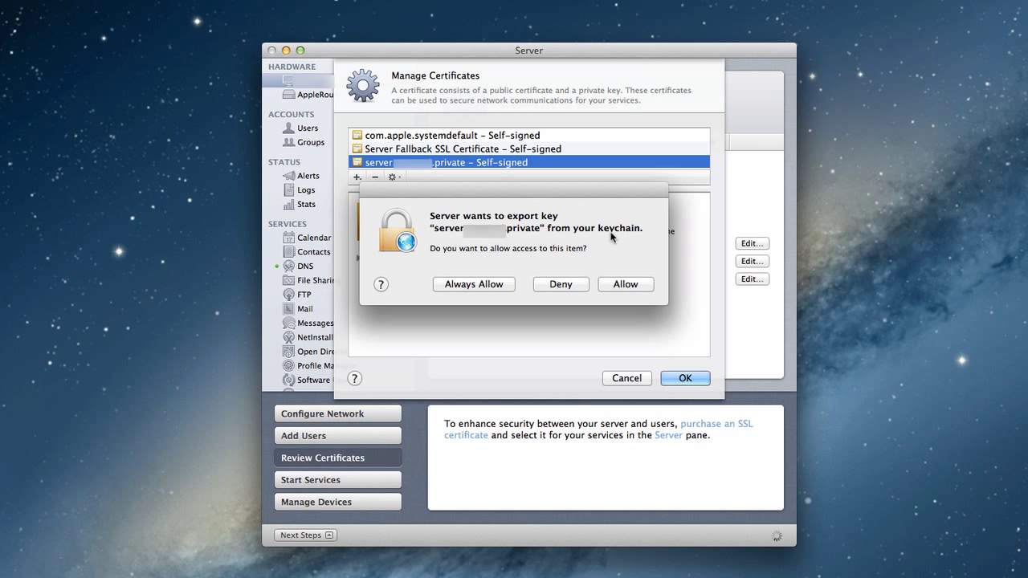
left_click(493, 284)
scroll(501, 139, "down", 1)
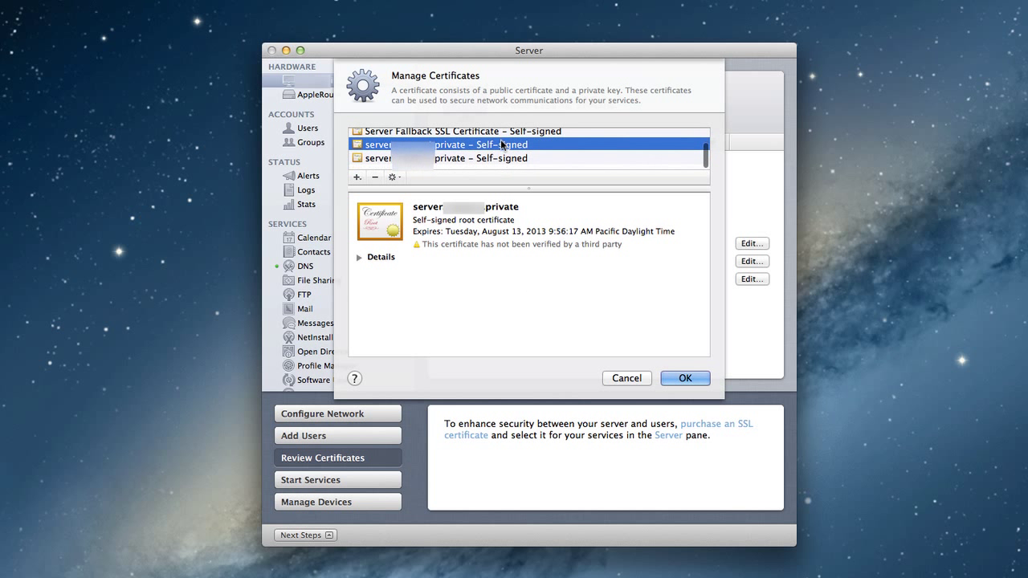
Step: Compare the two server certificates and delete the older duplicate
left_click(468, 167)
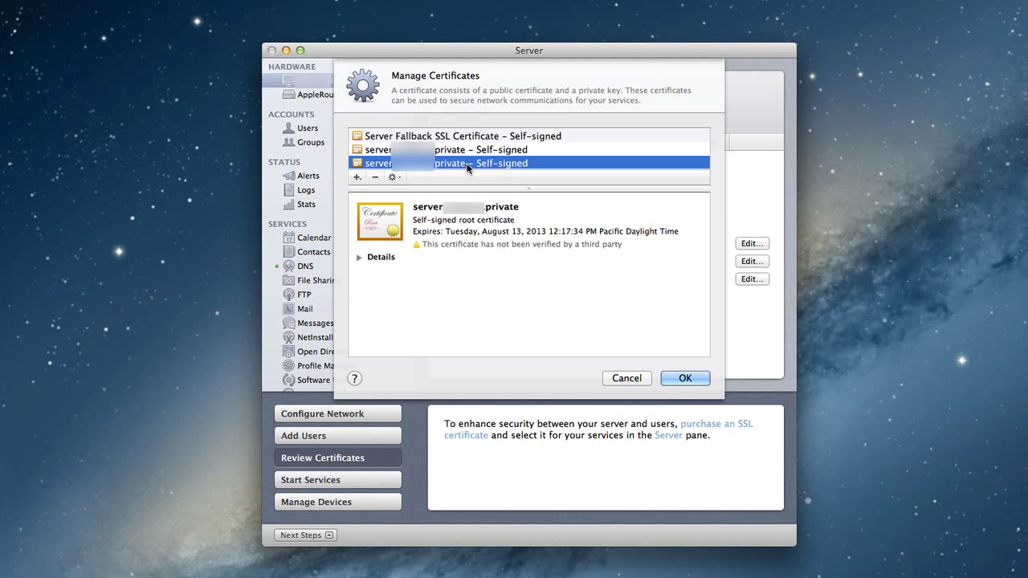
left_click(467, 153)
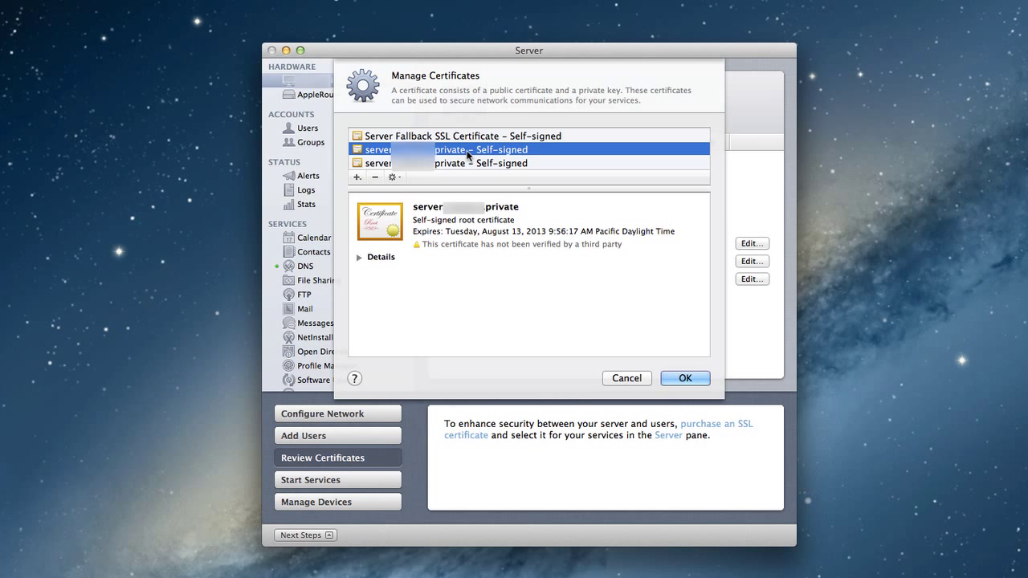
left_click(469, 165)
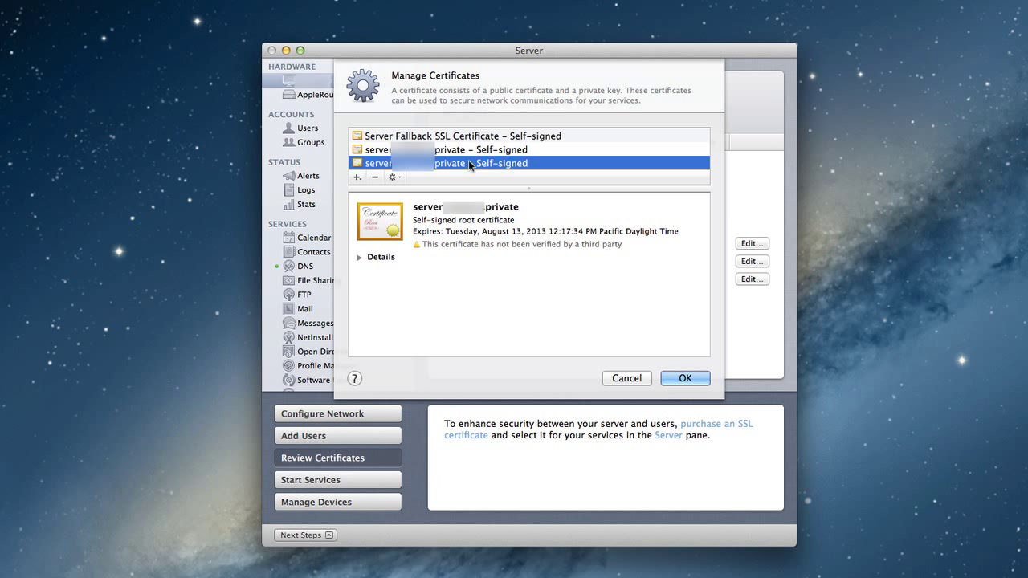
left_click(474, 153)
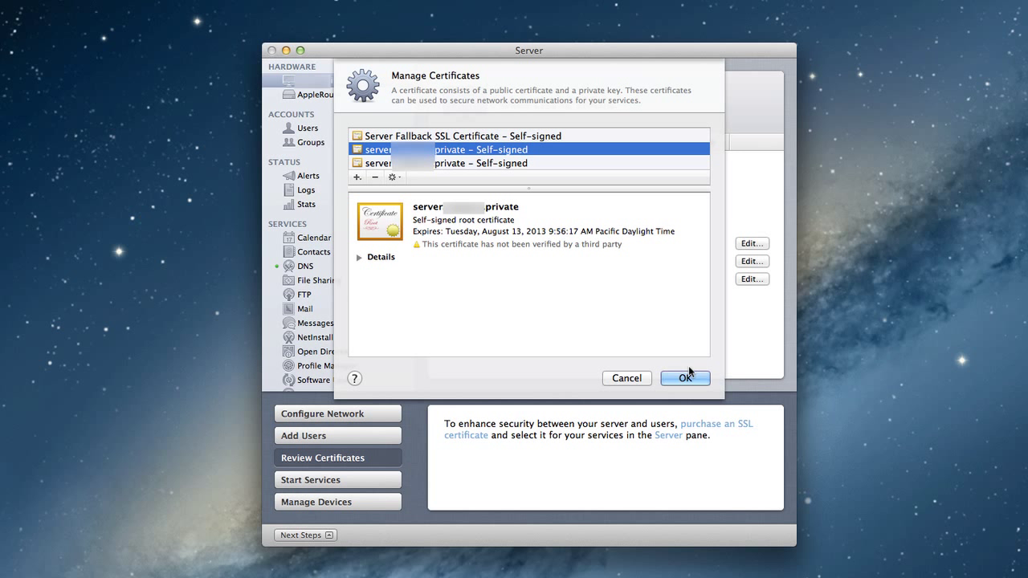
left_click(375, 176)
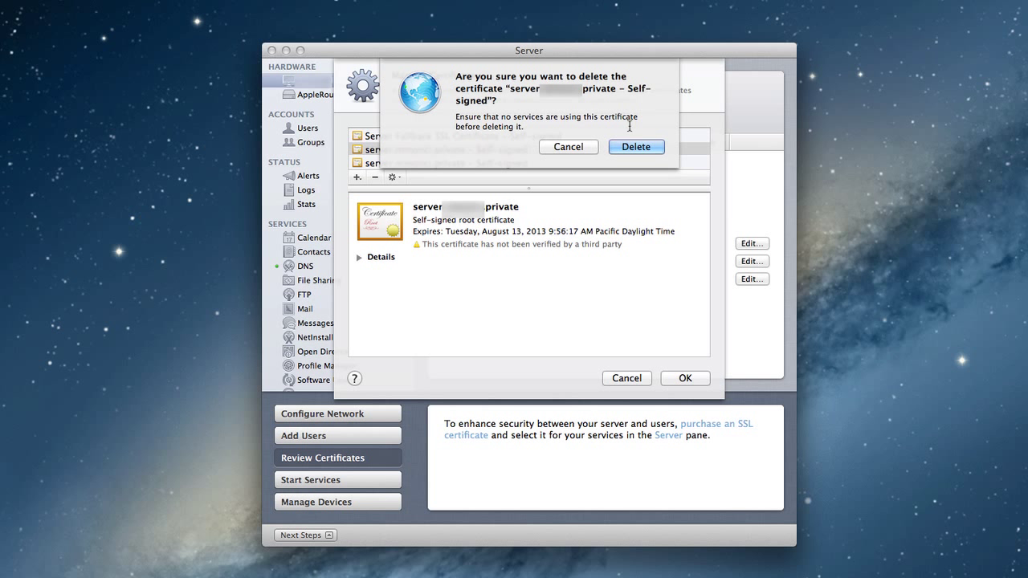
left_click(629, 147)
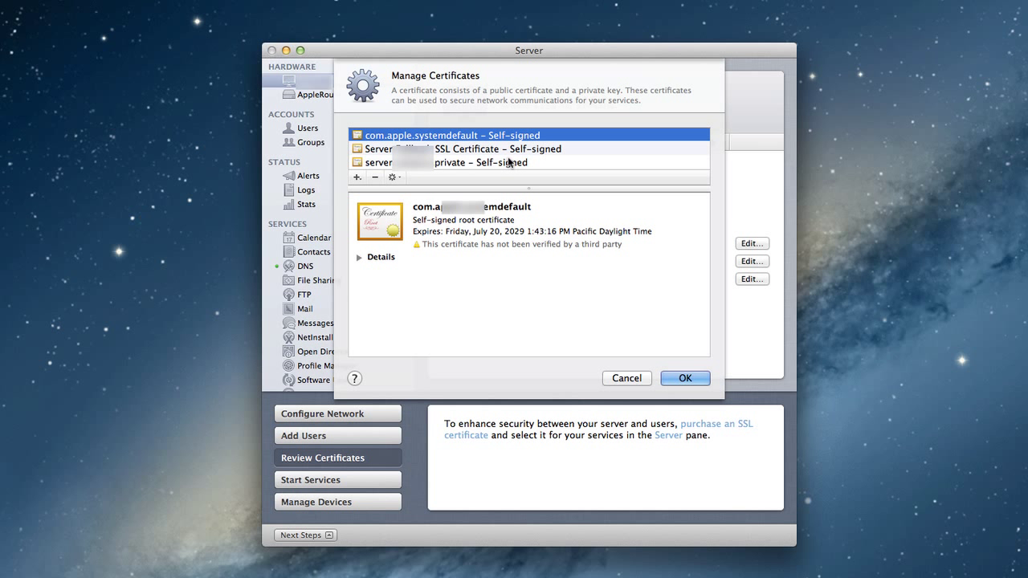
Step: Review the new certificate's signing-request and replacement options, then close Manage Certificates
left_click(506, 161)
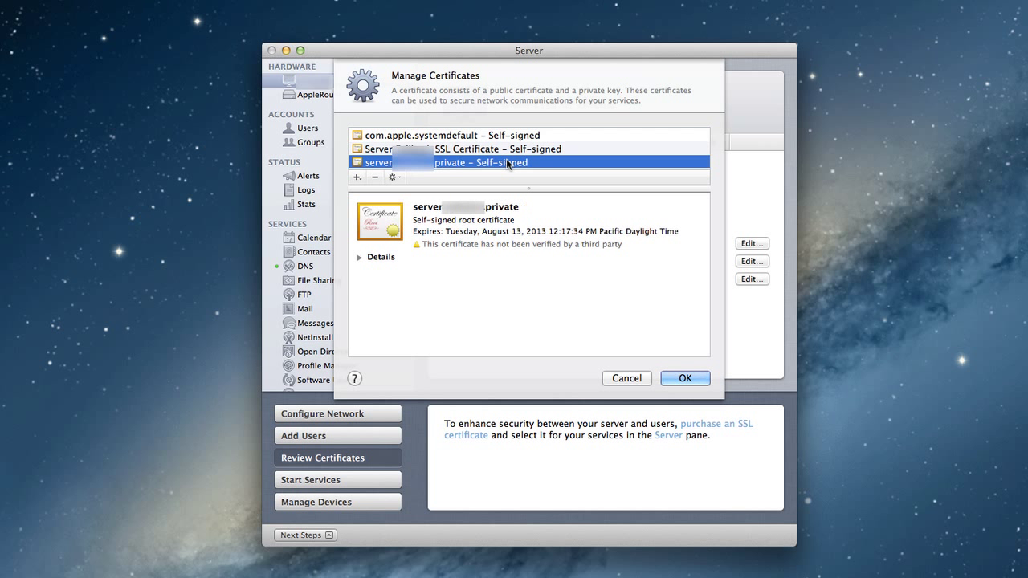
left_click(395, 177)
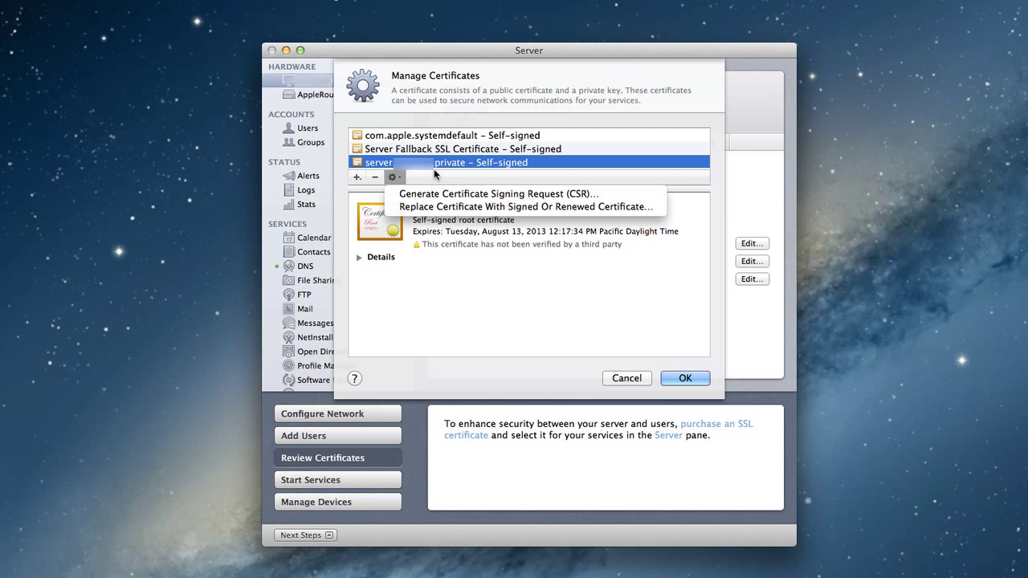
left_click(434, 162)
left_click(684, 377)
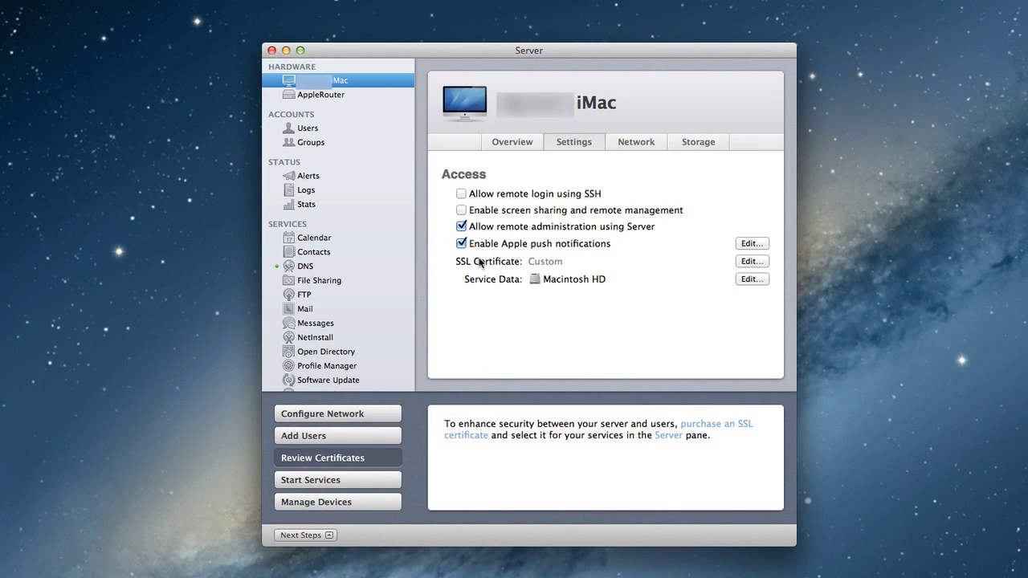
Step: Apply the server's .private self-signed certificate to every service
left_click(751, 261)
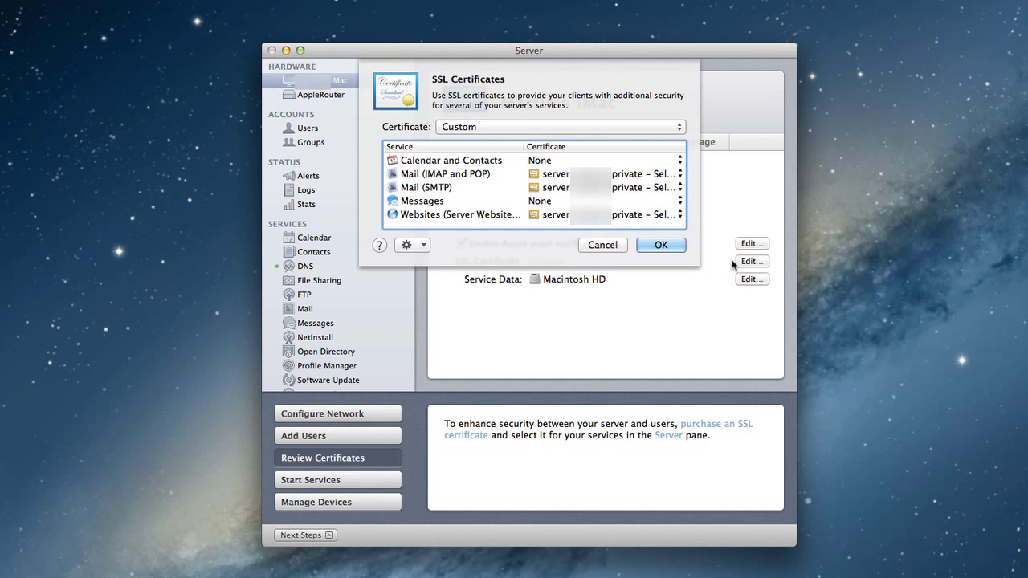
left_click(679, 129)
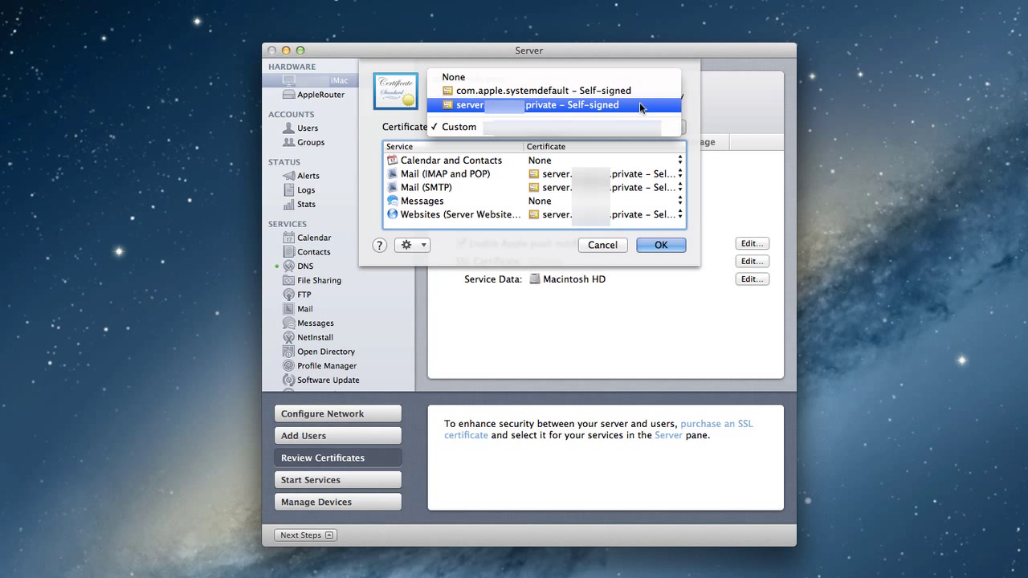
left_click(542, 105)
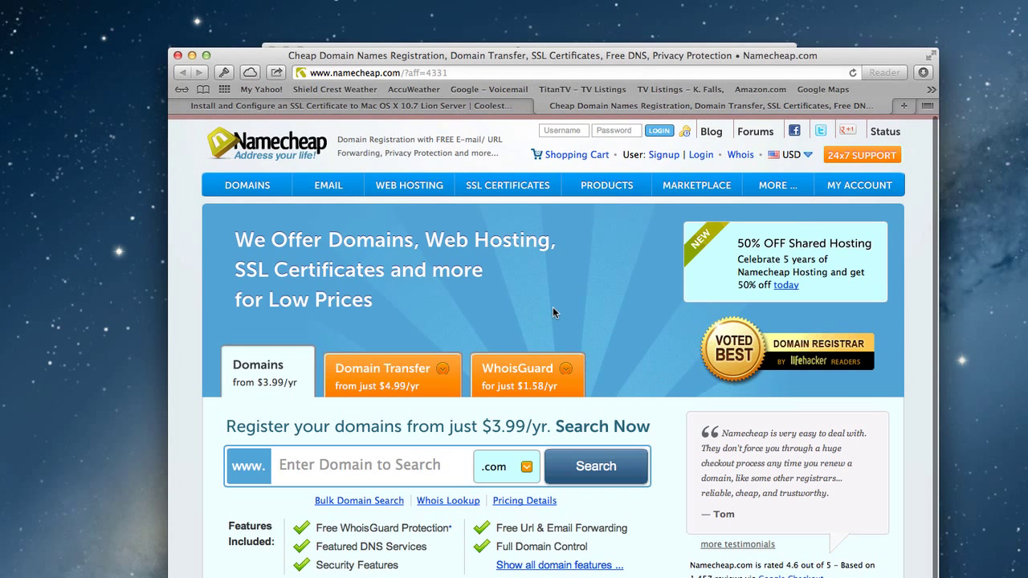
Step: Point at the SSL CERTIFICATES tab on the namecheap.com home page
mouse_move(515, 186)
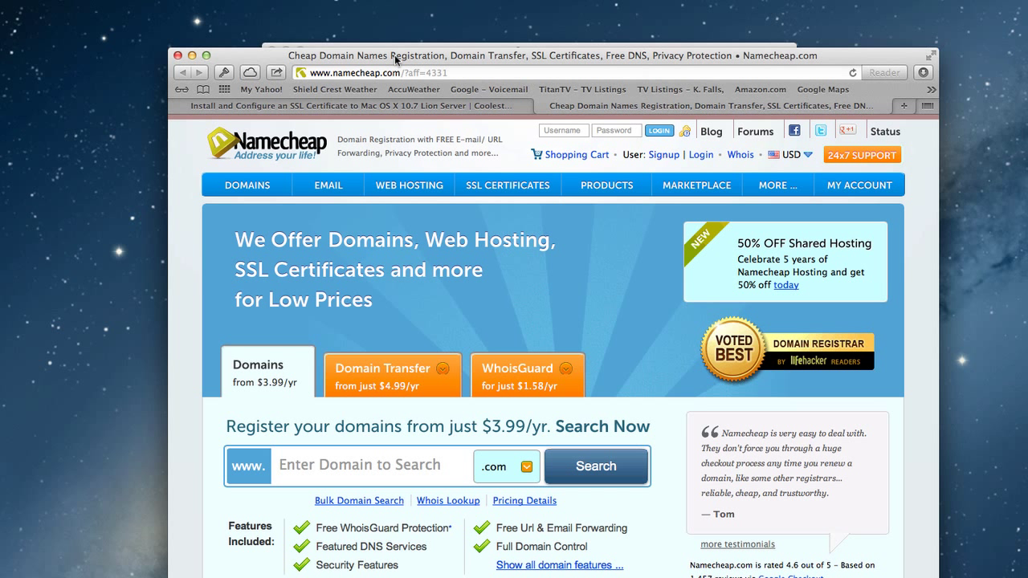
Step: Back in Server, generate a CSR from the self-signed server certificate, then close it
left_click(192, 56)
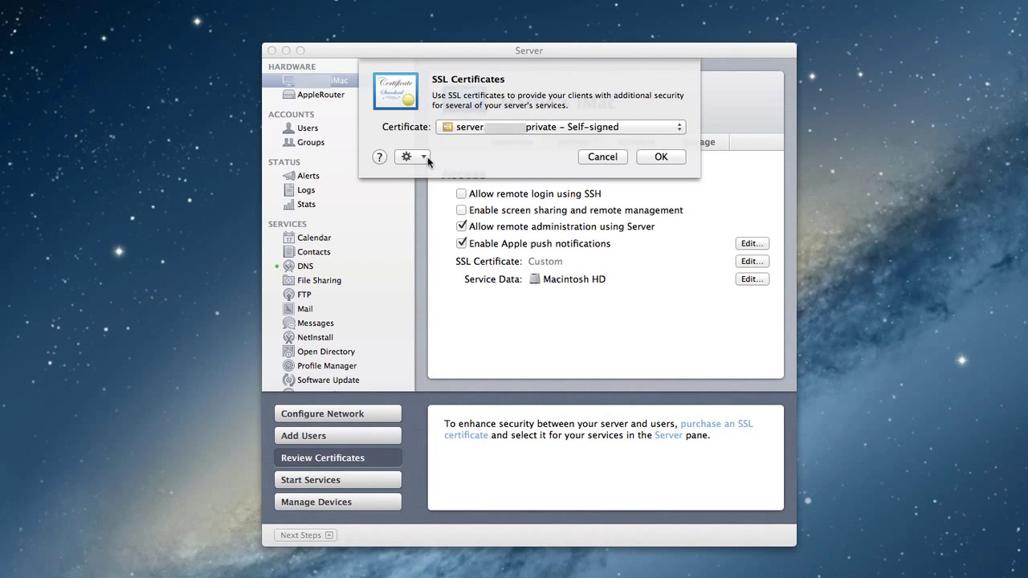
left_click(426, 158)
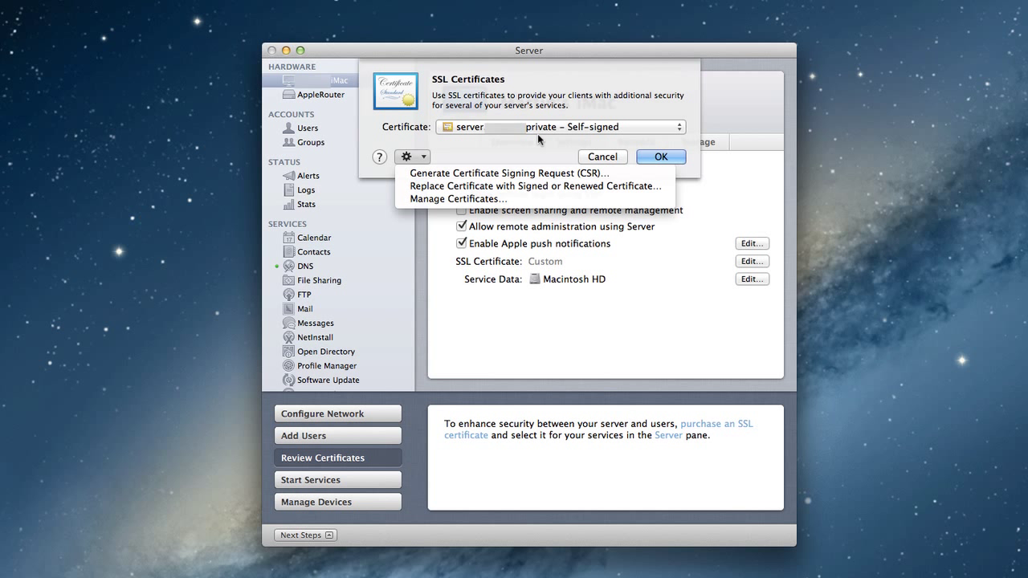
left_click(524, 172)
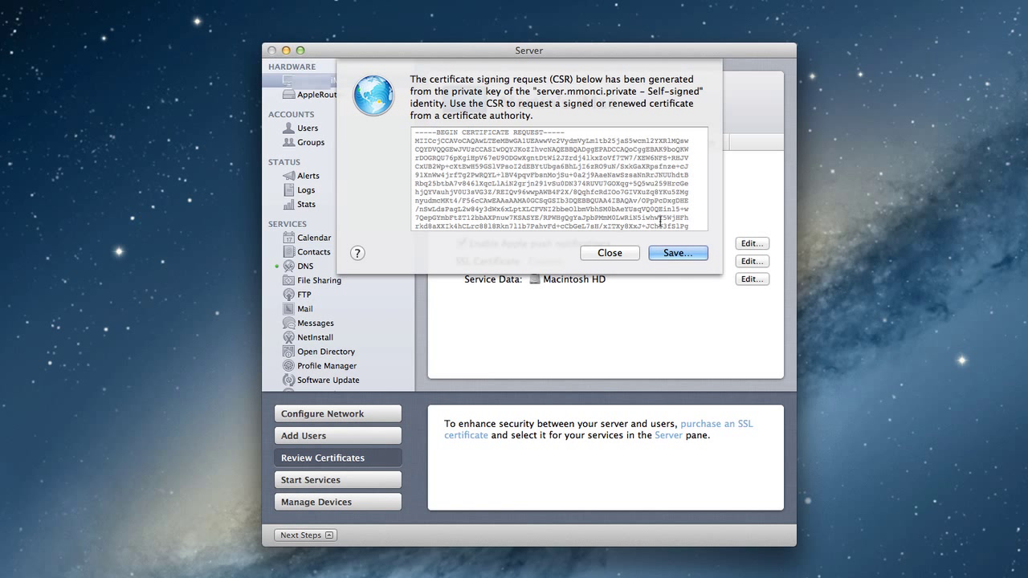
left_click(601, 253)
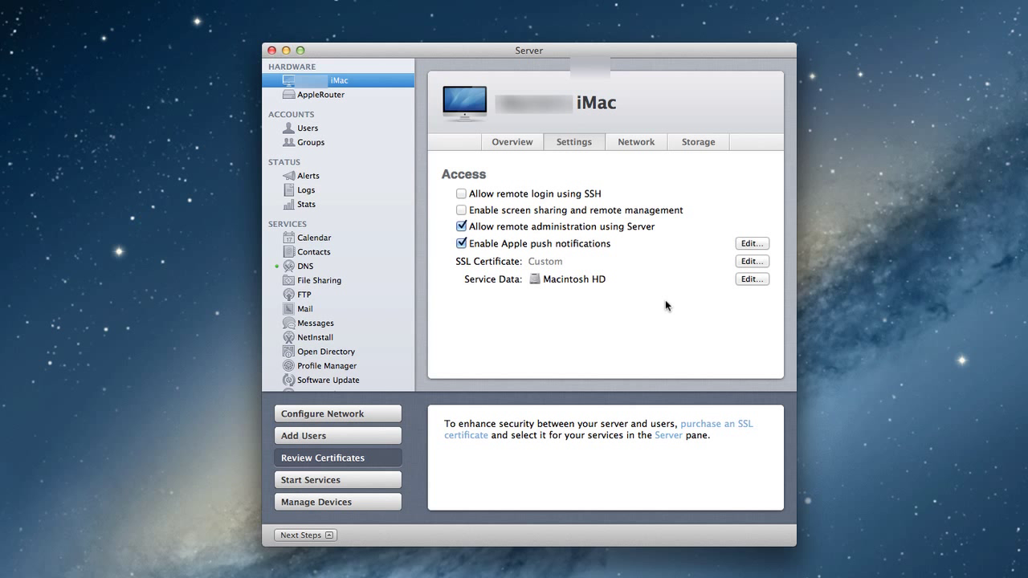
Step: In Manage Certificates, start replacing the server's self-signed certificate with a signed or renewed one
left_click(746, 261)
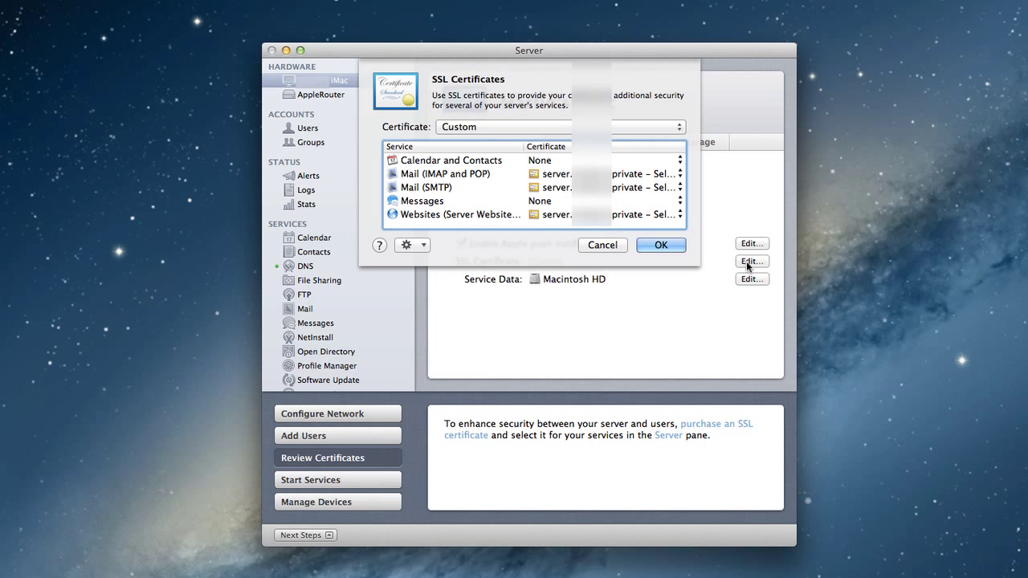
left_click(427, 246)
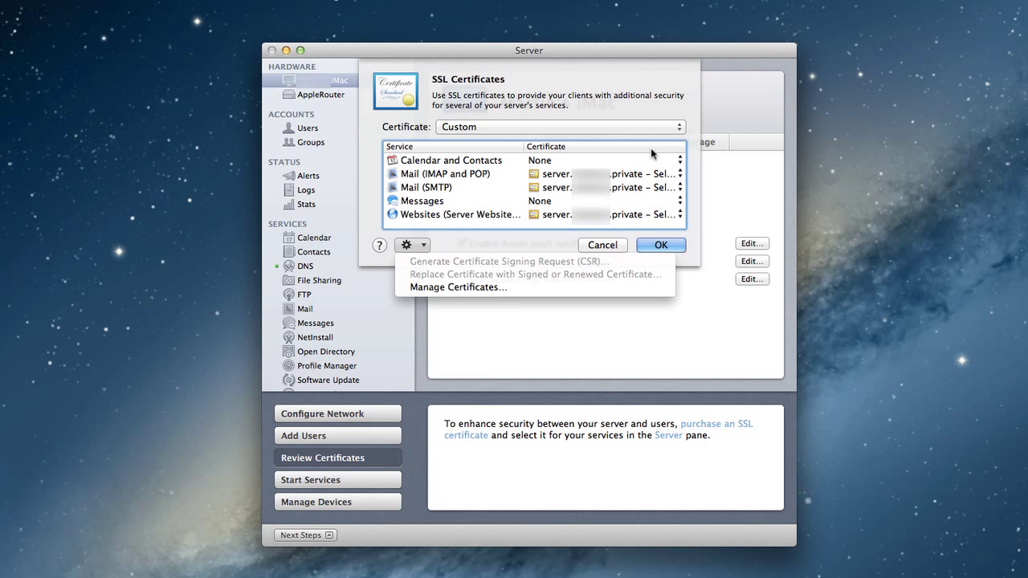
left_click(456, 287)
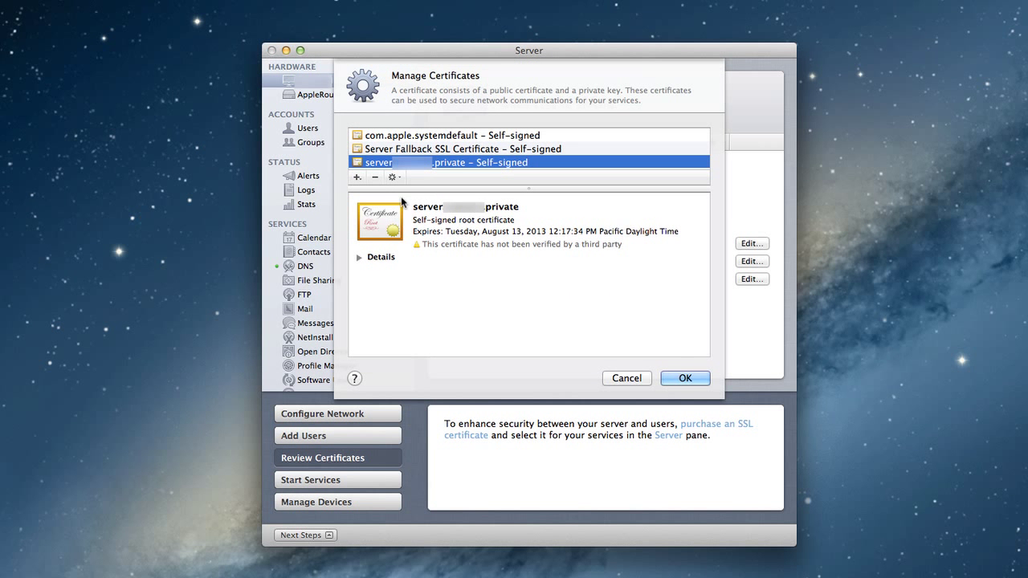
left_click(398, 176)
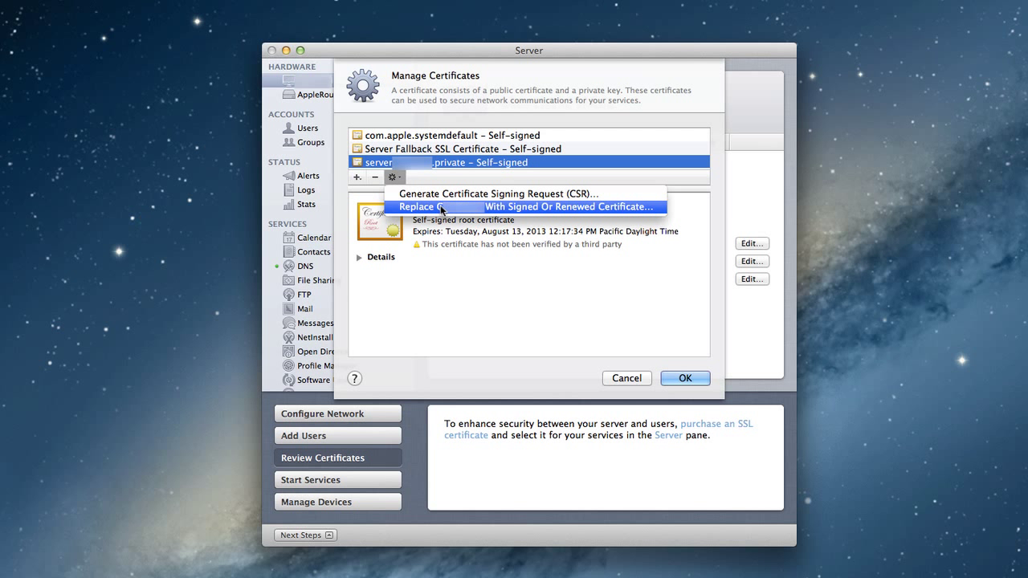
left_click(440, 208)
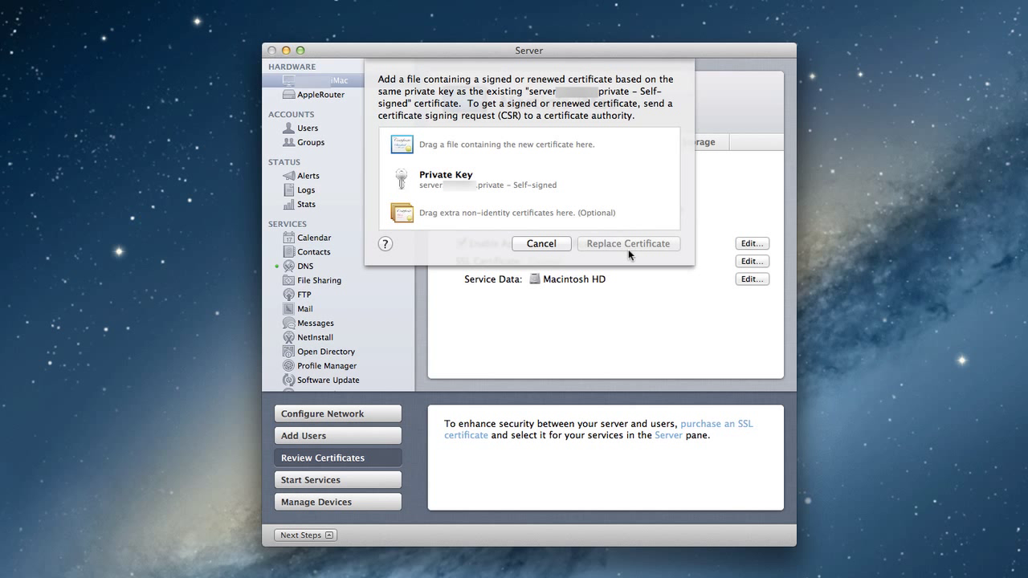
Step: Cancel the Replace Certificate sheet without replacing anything
left_click(551, 250)
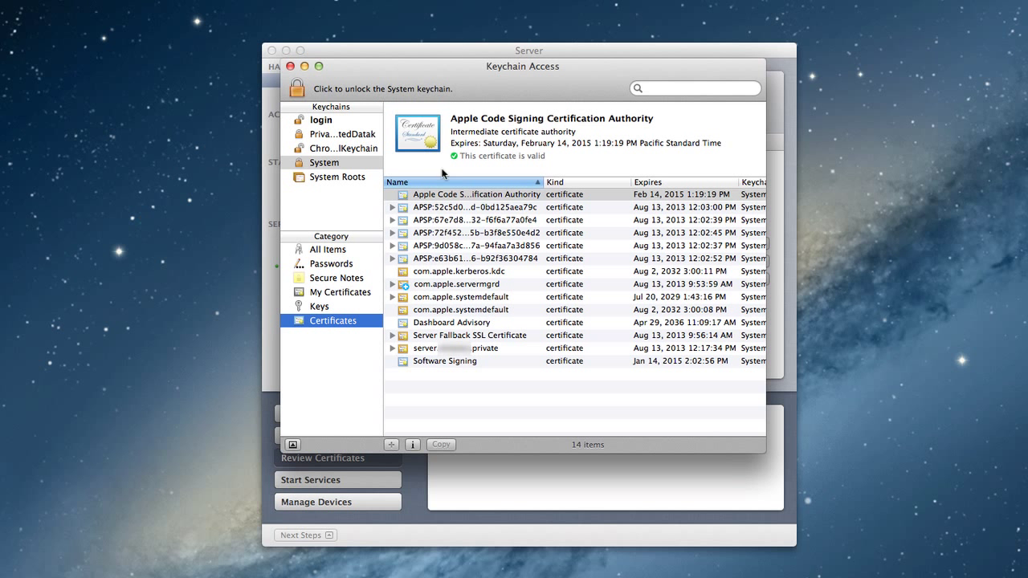
Step: Bring the Server window back in front of Keychain Access
left_click(454, 50)
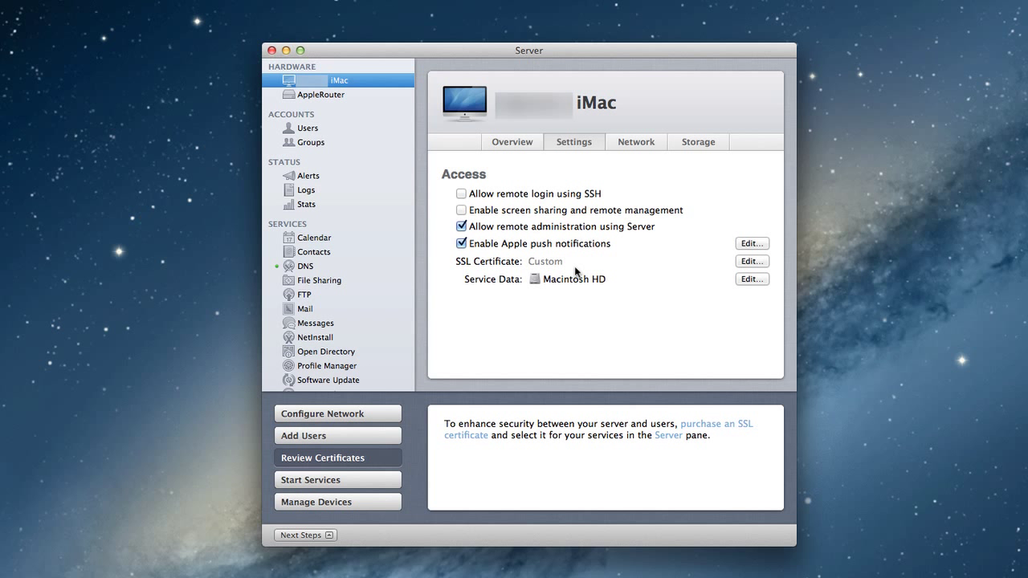
left_click(752, 261)
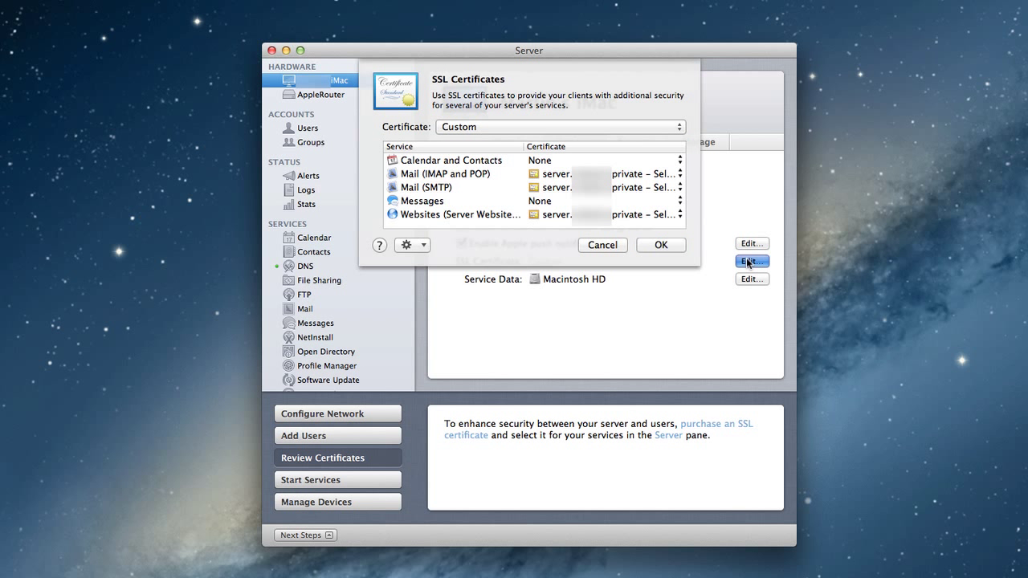
left_click(680, 129)
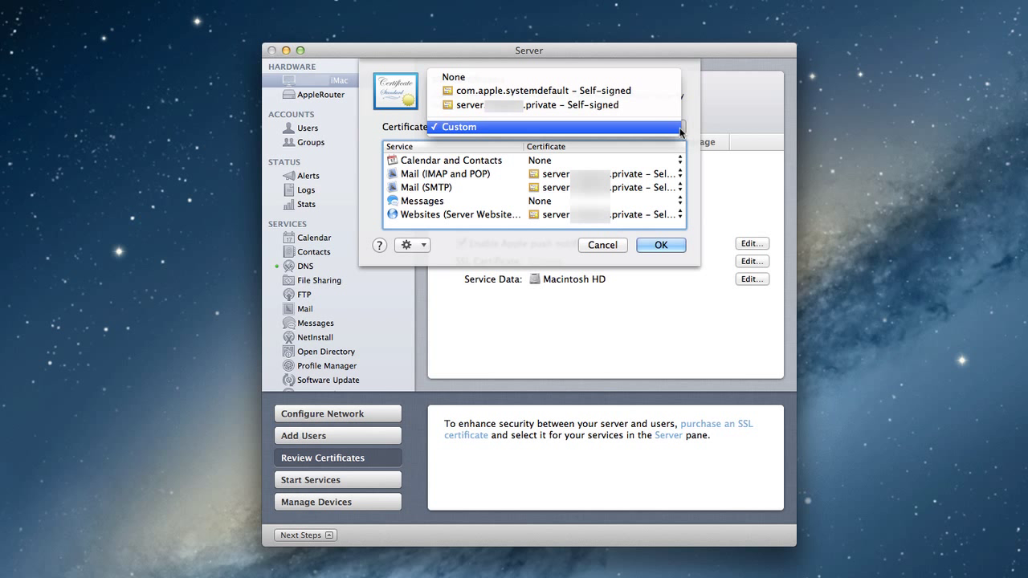
left_click(663, 104)
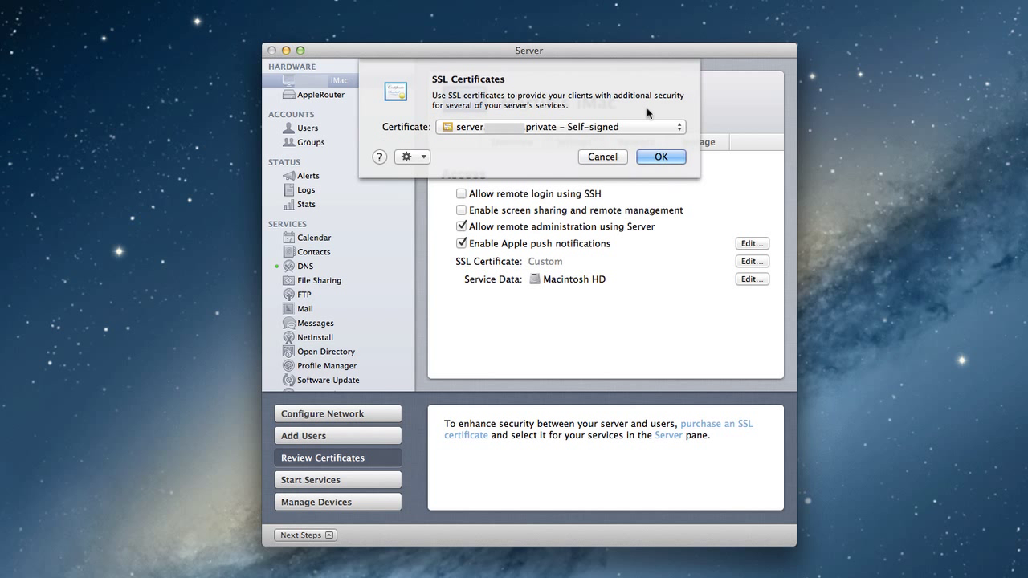
left_click(419, 157)
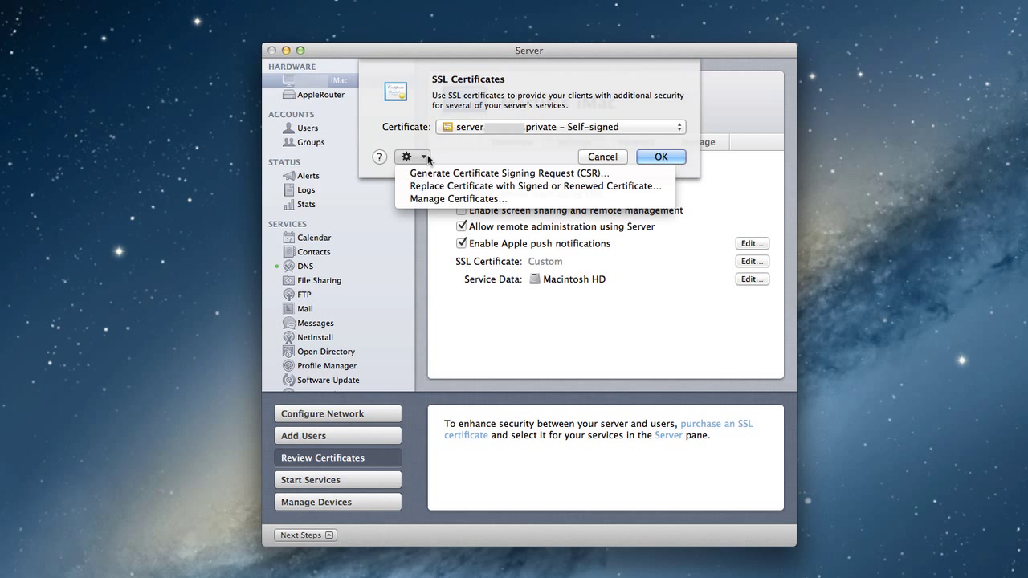
left_click(444, 199)
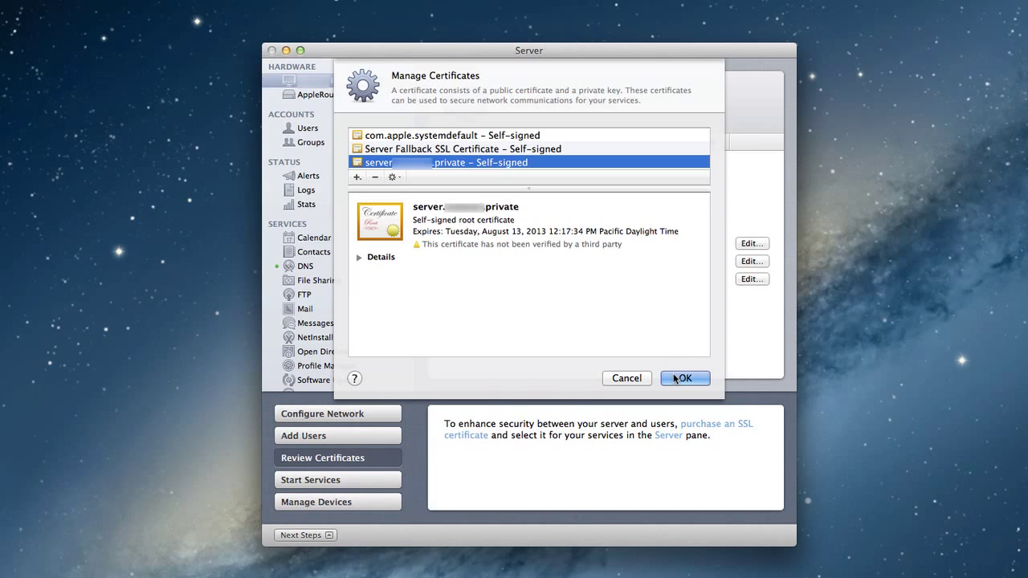
left_click(629, 378)
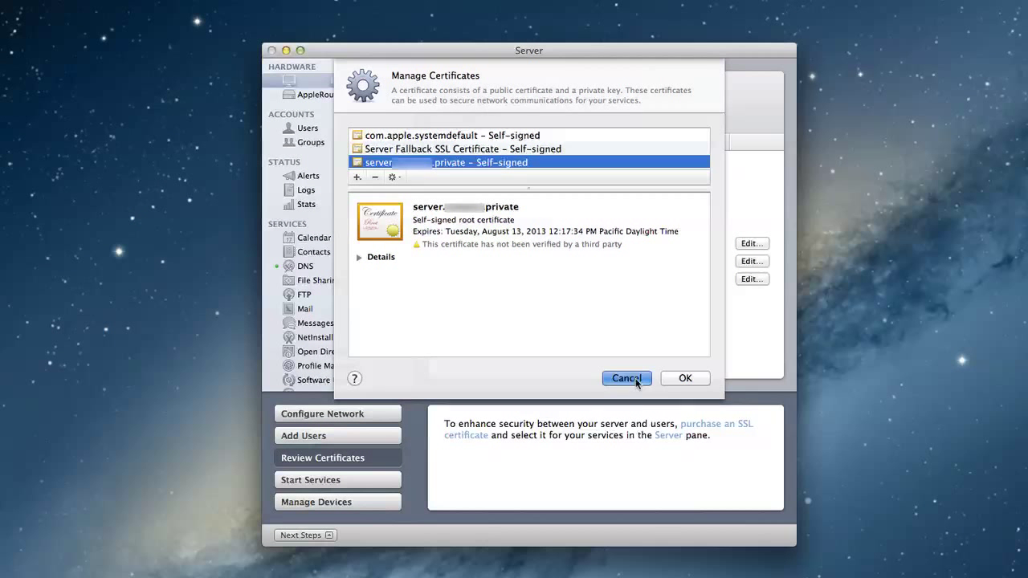